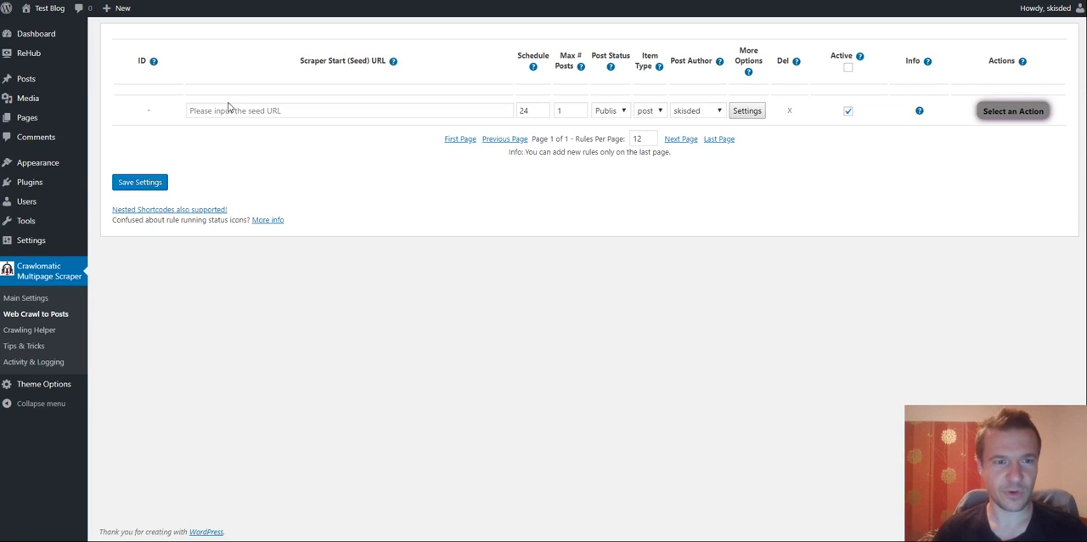
click(231, 110)
text(https://techcrunch.com/2019/05/15/google-recalls-its-bluetooth-titan-security-keys-because-of-a-security-bug/)
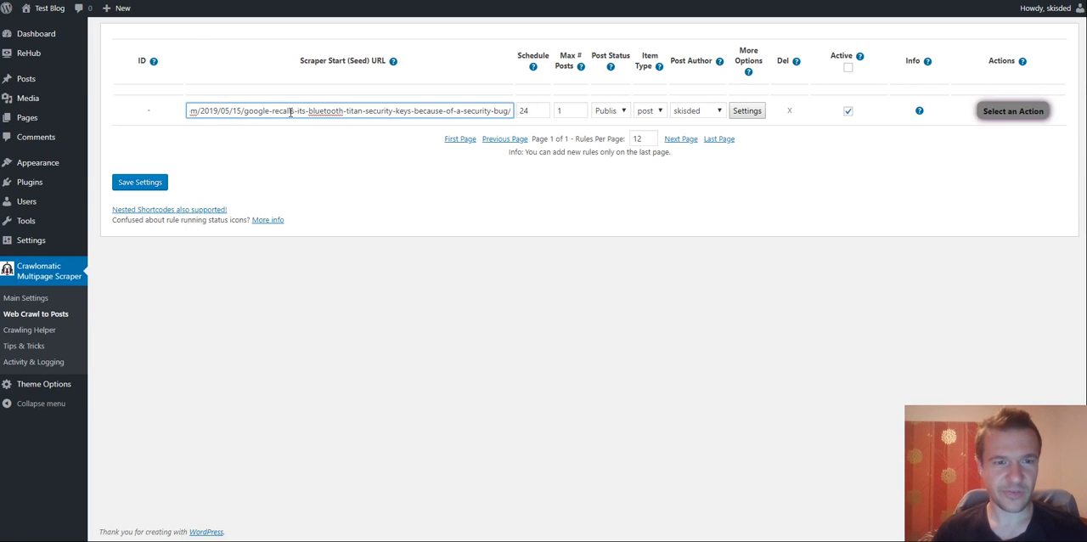
drag(244, 111, 175, 104)
click(322, 110)
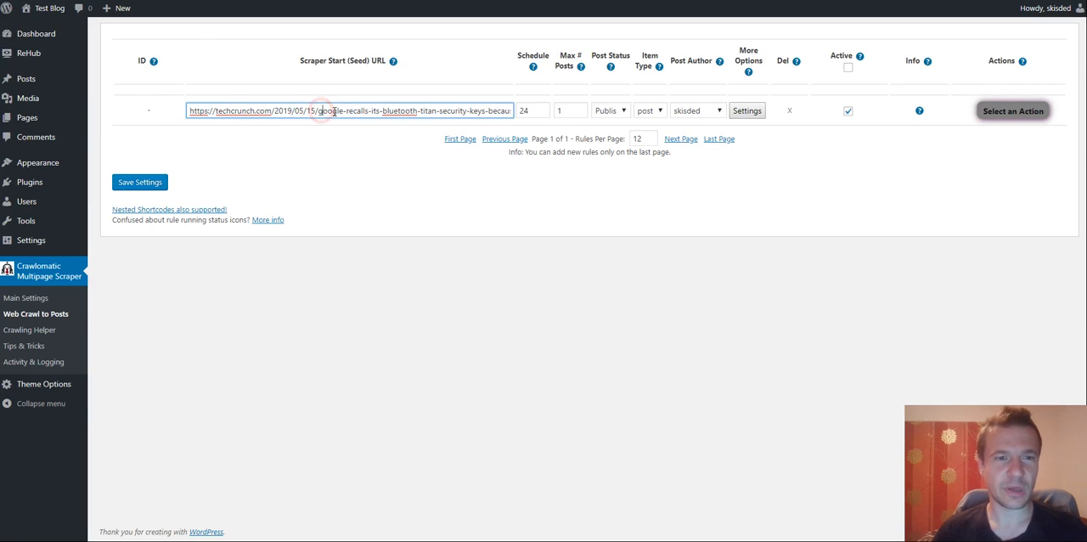
drag(334, 111, 517, 109)
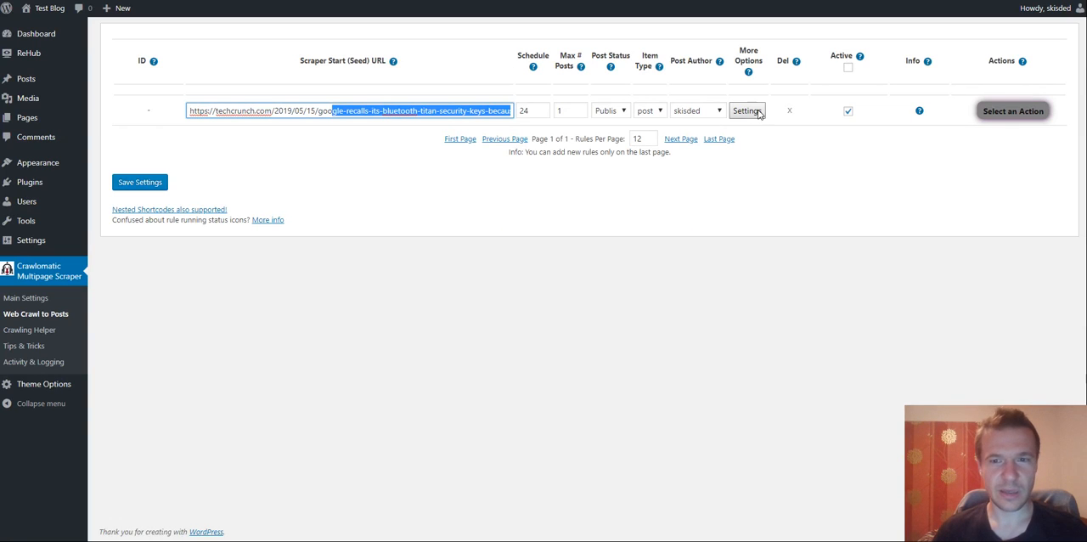
- Open the new rule's advanced settings and pick up the class name article-content from the TechCrunch article's inspected source
click(744, 112)
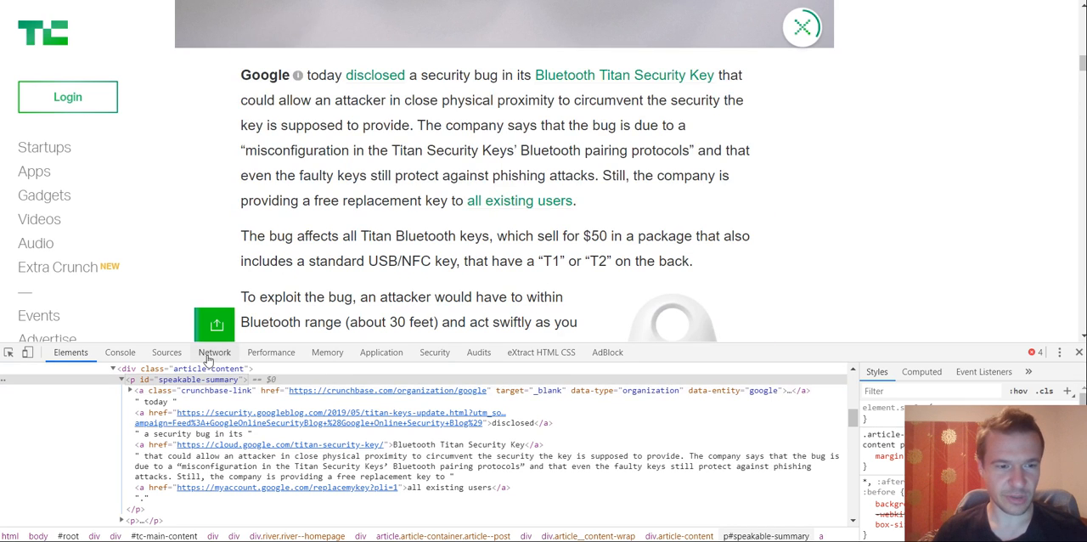
scroll(203, 408, up, 2)
double_click(204, 440)
key(ctrl+c)
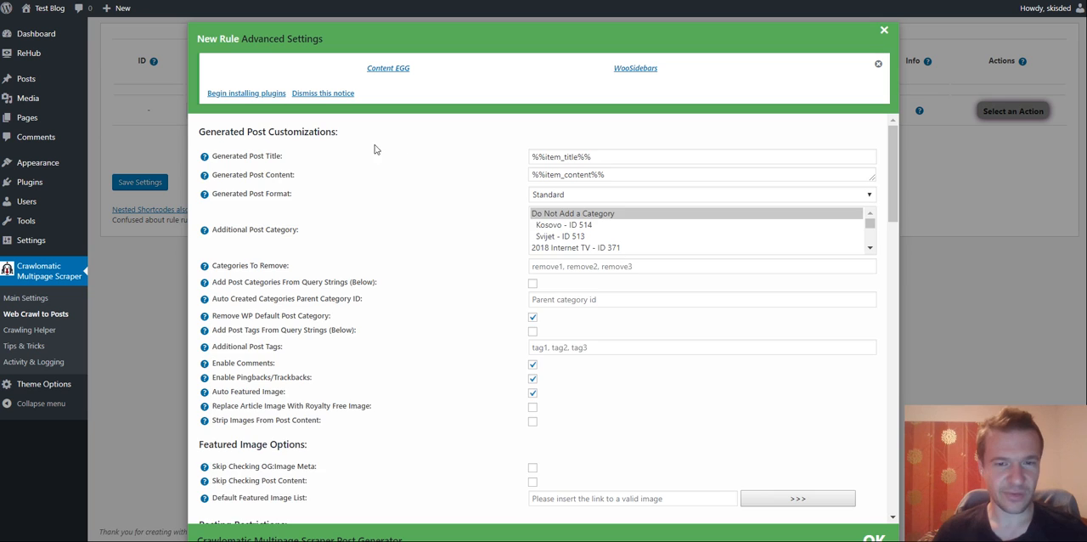
- Set the rule's content query type to Class and its content query string to article-content
scroll(432, 177, down, 10)
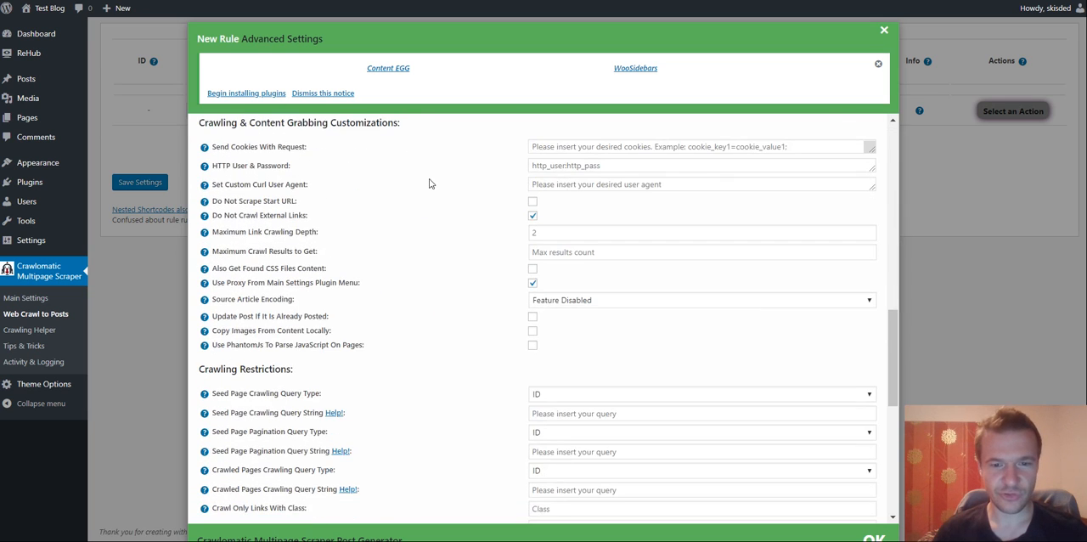
scroll(441, 237, down, 5)
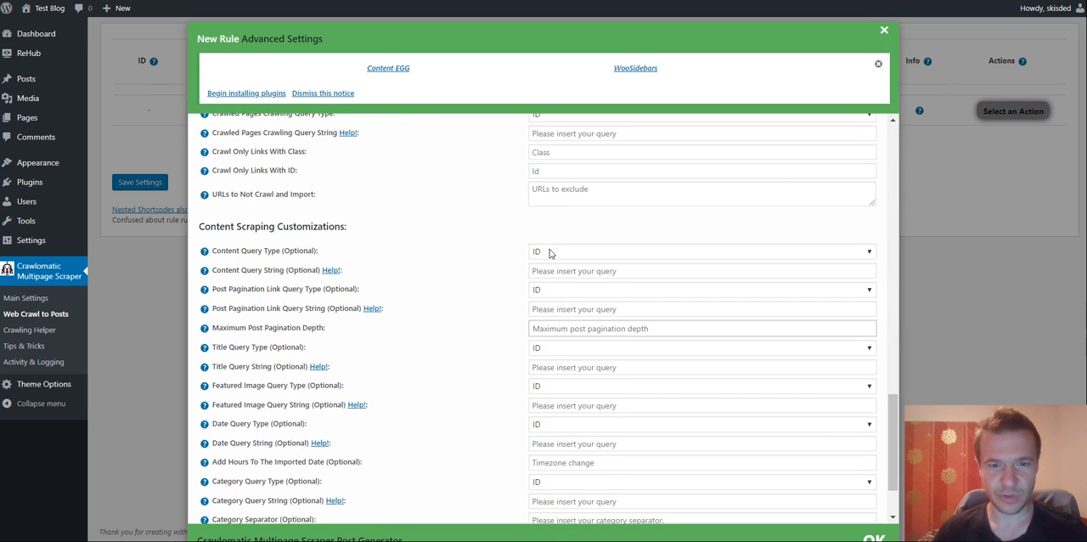
click(549, 252)
click(543, 273)
click(533, 270)
key(ctrl+v)
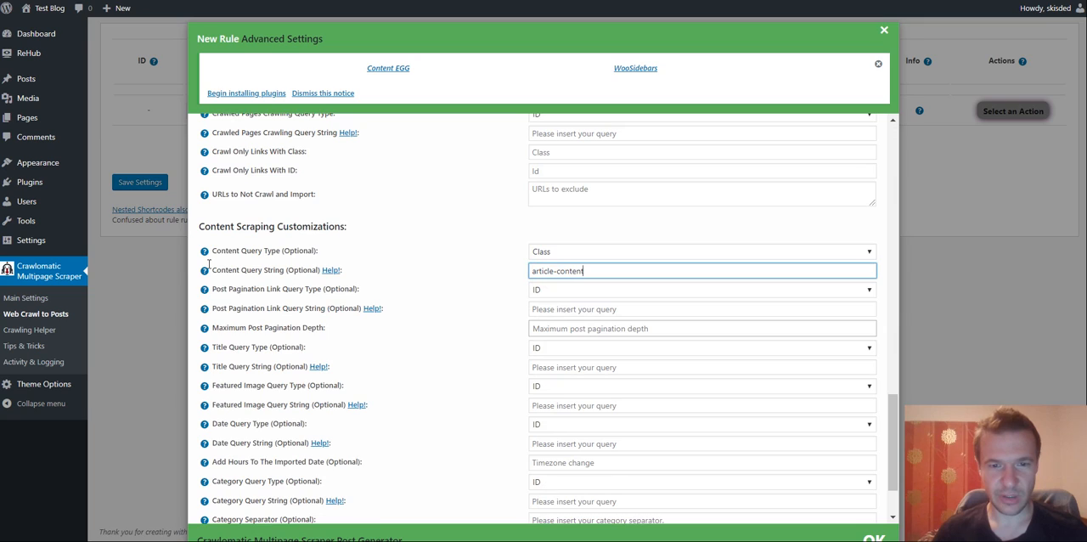
- Save the crawl rule and run the TechCrunch rule
click(150, 192)
click(139, 182)
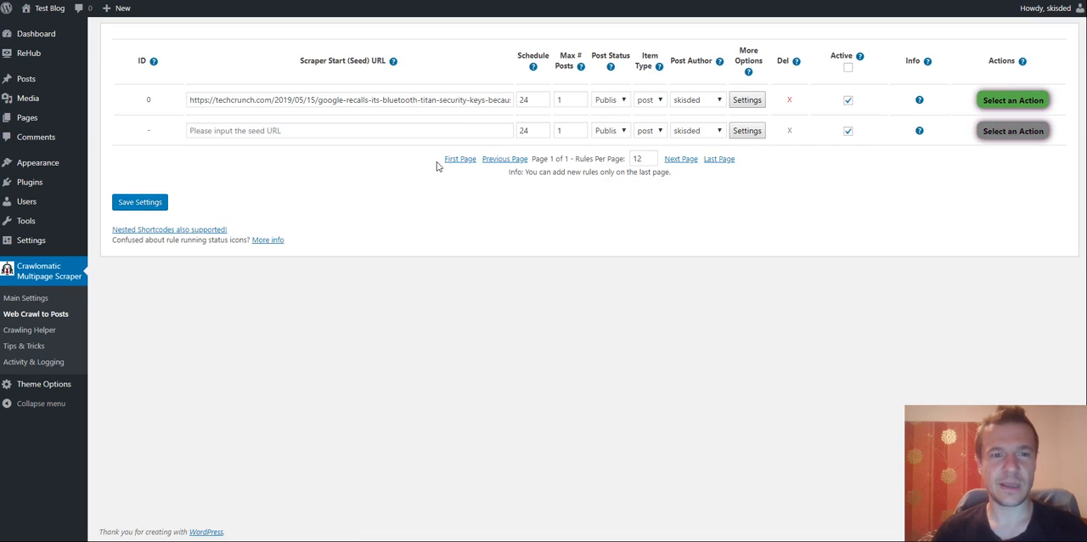
click(1002, 101)
click(1002, 124)
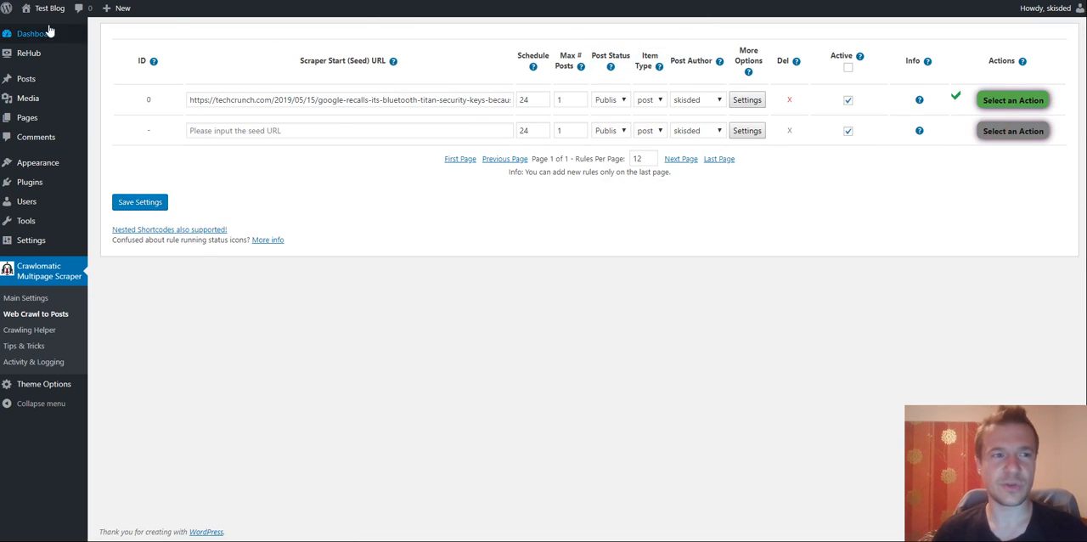
- Visit the Test Blog front end and open the imported post about Google's Bluetooth Titan Security Keys recall
mouse_move(49, 8)
click(119, 7)
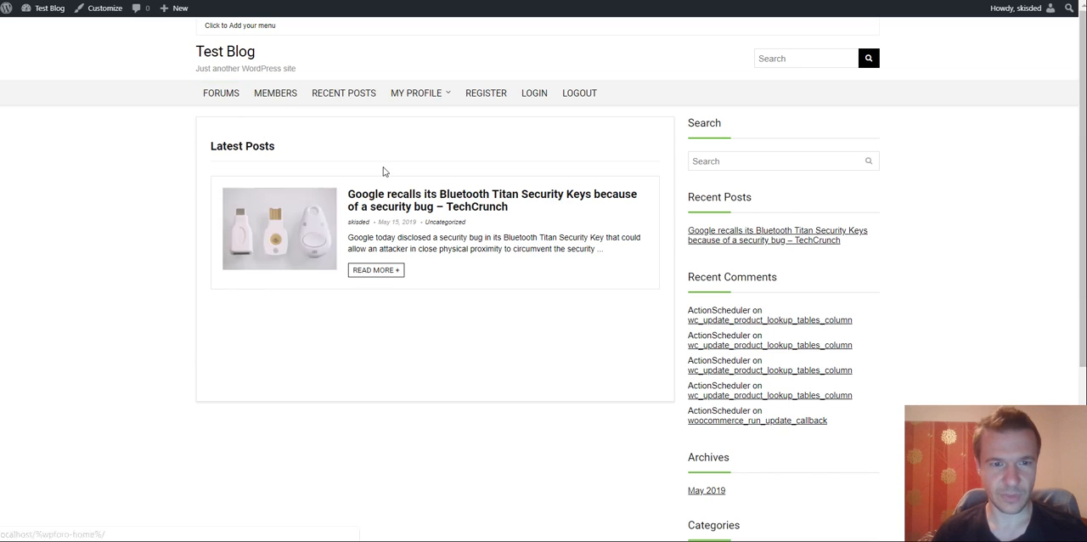
click(379, 197)
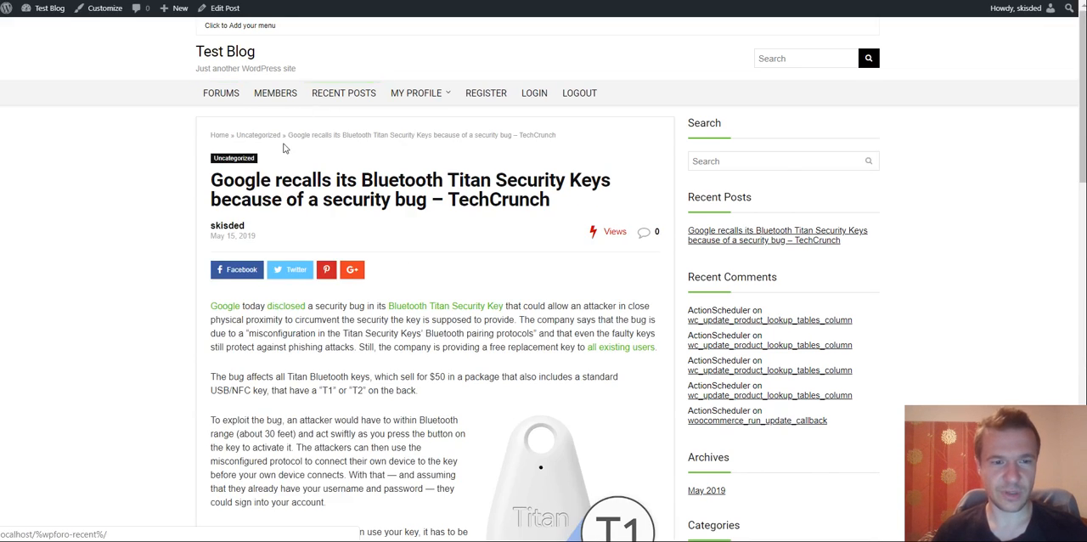
- Review the imported post's content, follow its Bluetooth Titan Security Key link to check the target, and return to the post
scroll(289, 142, down, 5)
scroll(291, 138, up, 2)
scroll(417, 170, down, 6)
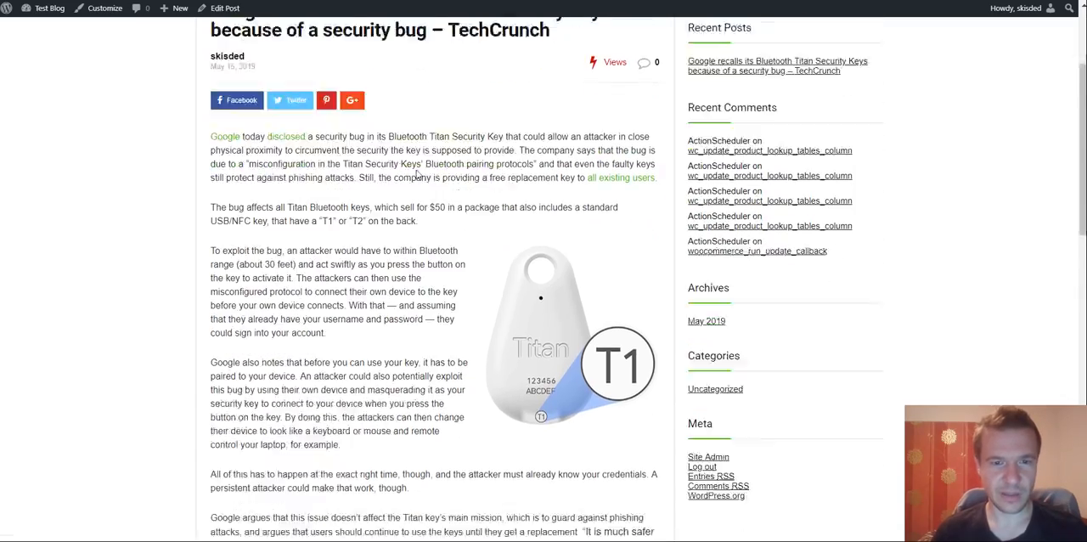
scroll(411, 173, down, 4)
scroll(410, 174, up, 9)
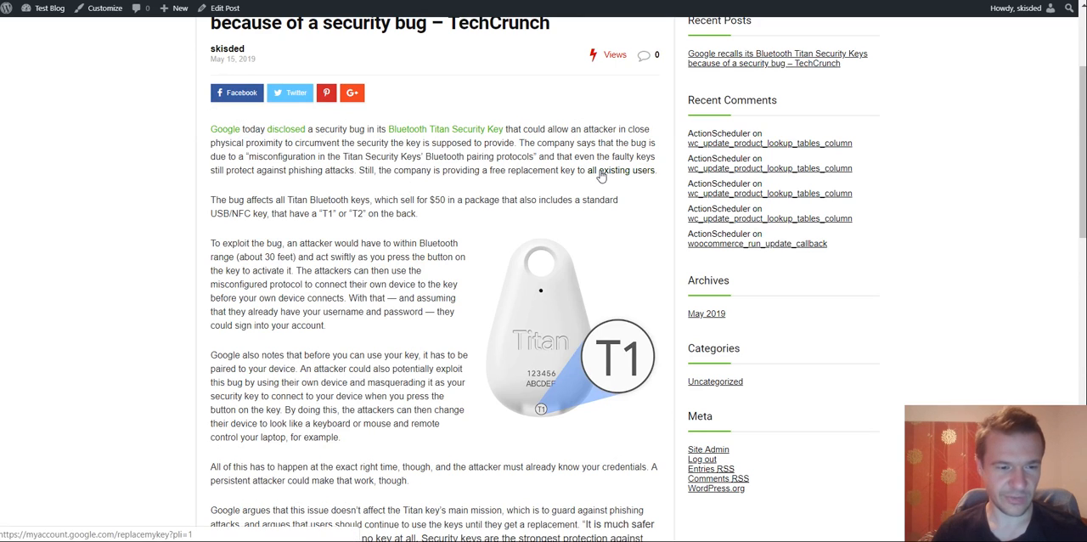
click(392, 132)
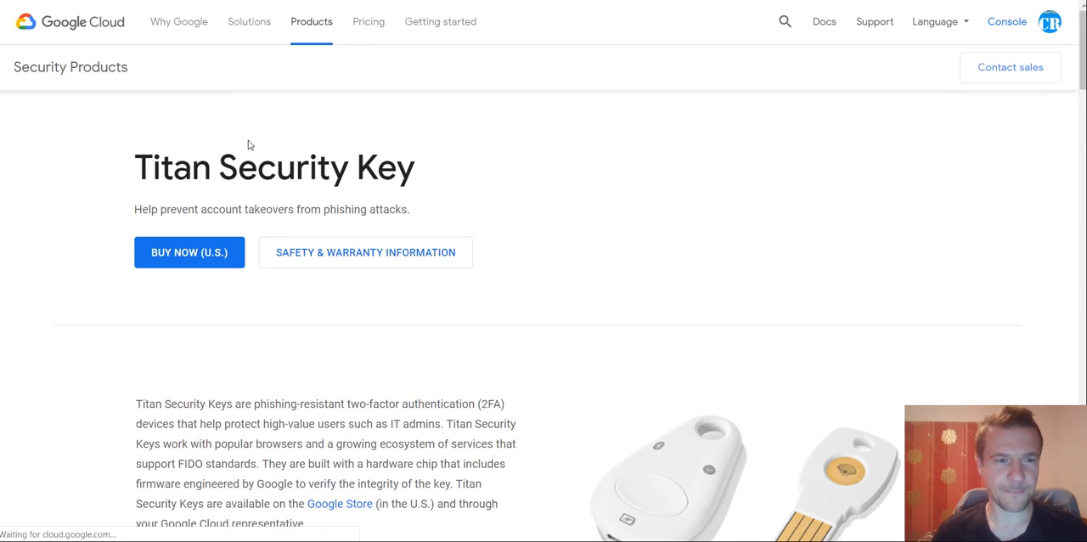
key(alt+Left)
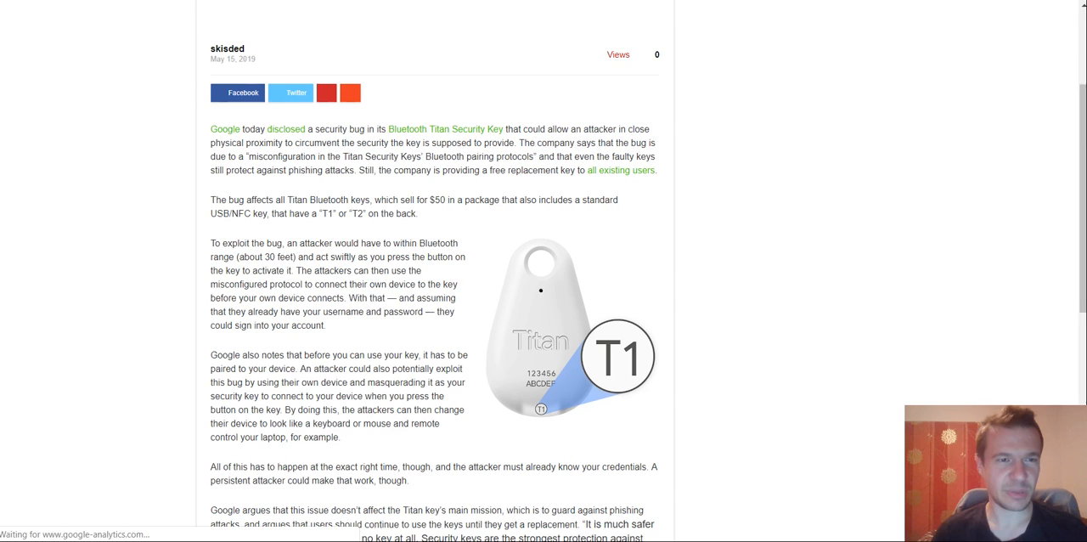
scroll(134, 168, up, 2)
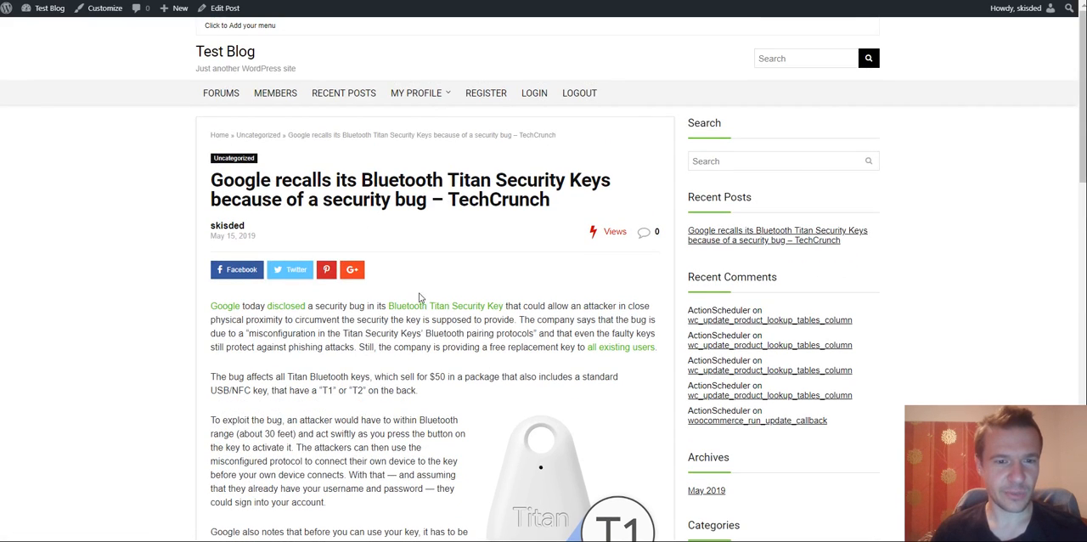
- Return to the original TechCrunch article, close its developer tools and look over the links in the article text
key(ctrl+shift+Tab)
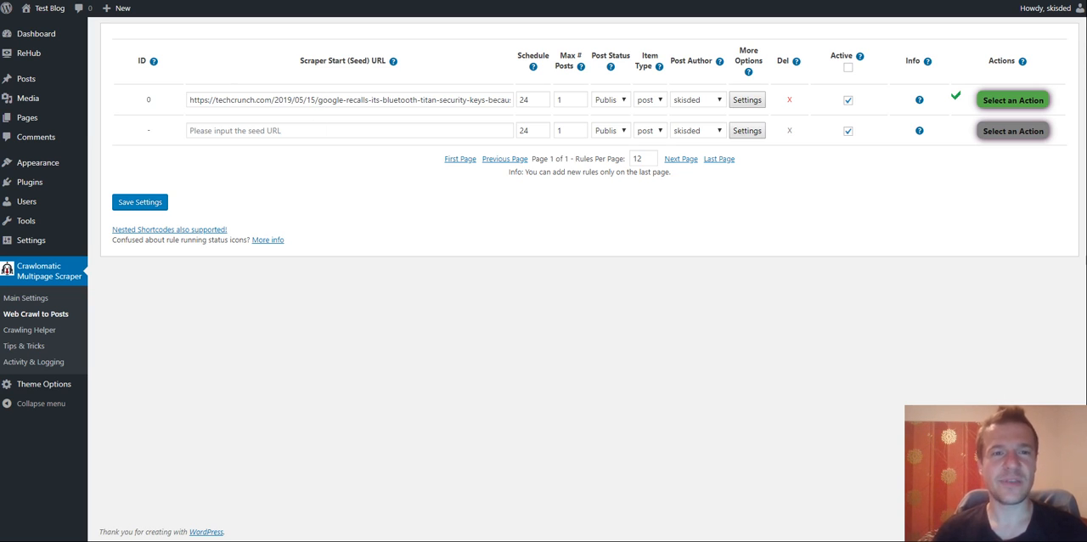
key(ctrl+shift+Tab)
click(1079, 352)
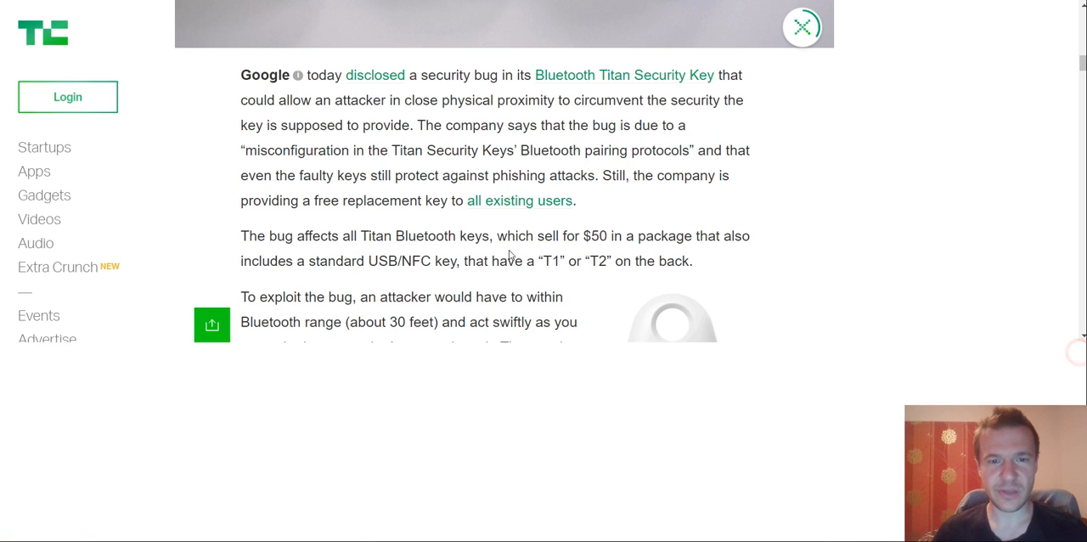
scroll(445, 242, up, 3)
scroll(445, 242, down, 2)
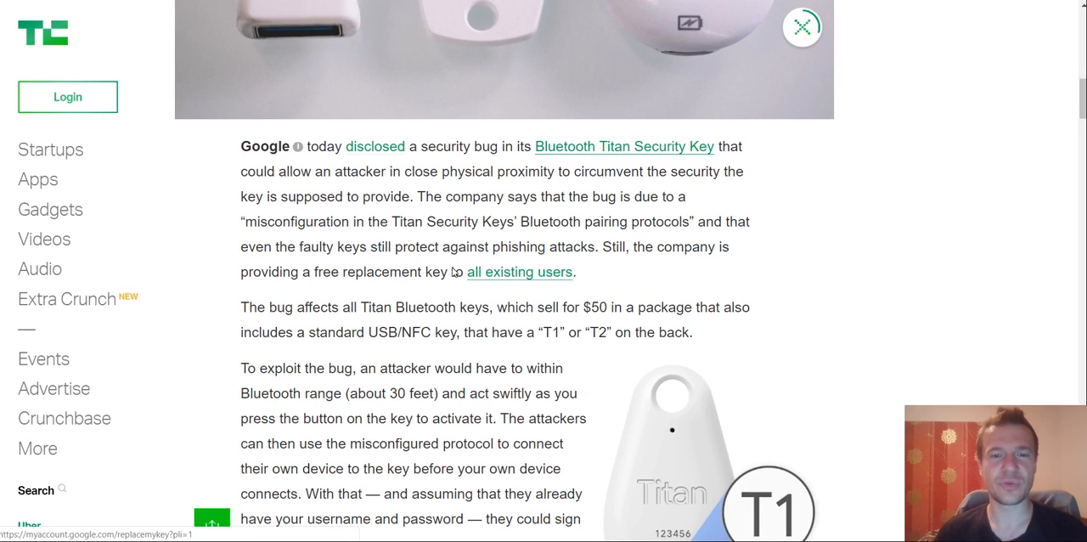
key(ctrl+Tab)
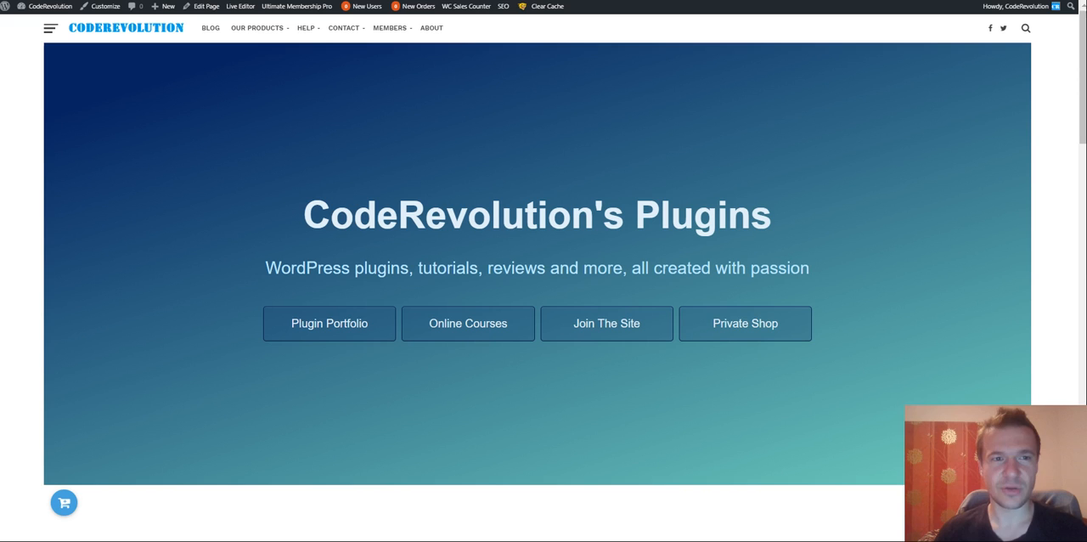
click(427, 1)
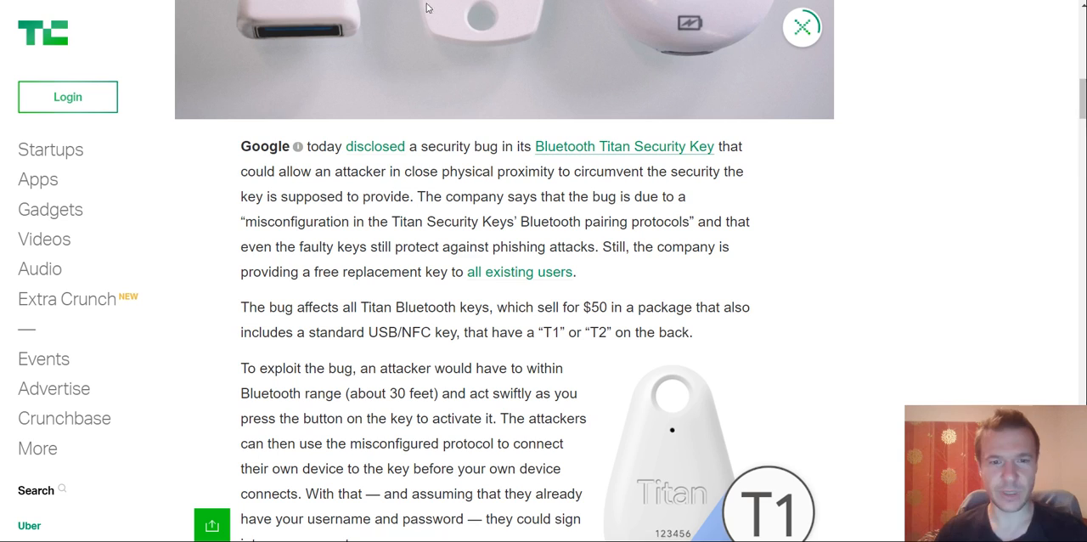
scroll(408, 245, down, 5)
scroll(406, 245, up, 5)
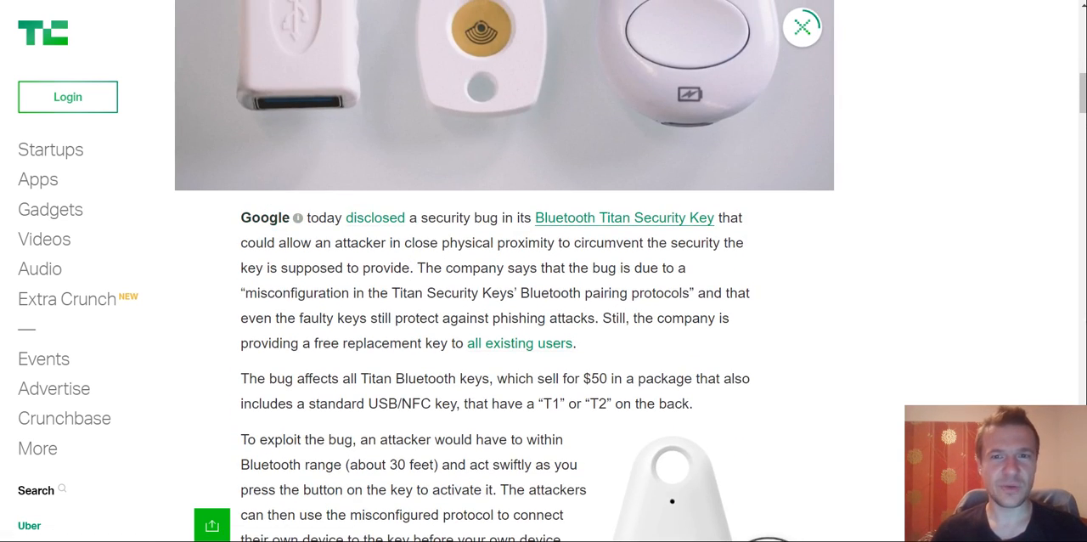
key(ctrl+t)
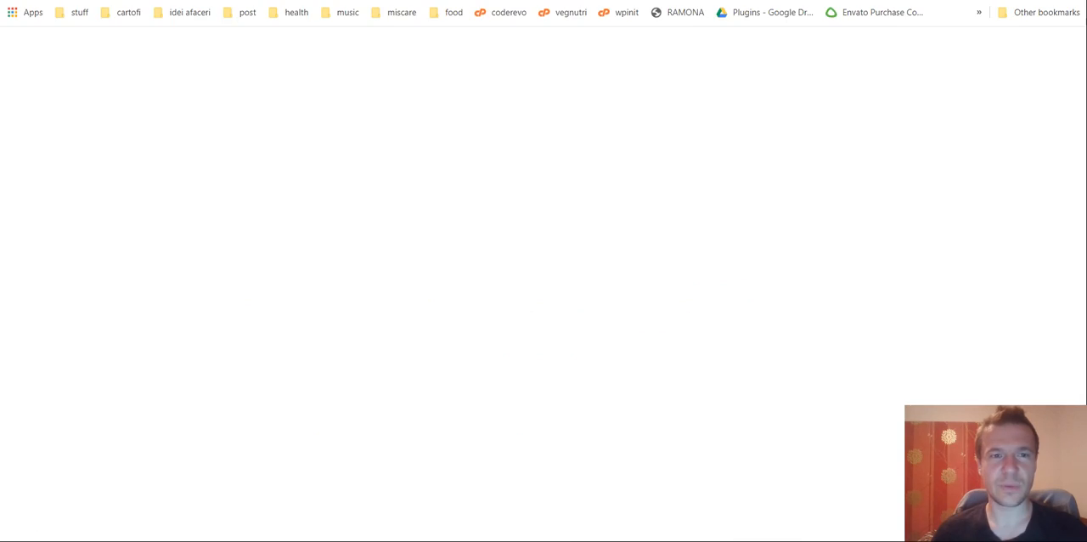
text(reg)
key(Return)
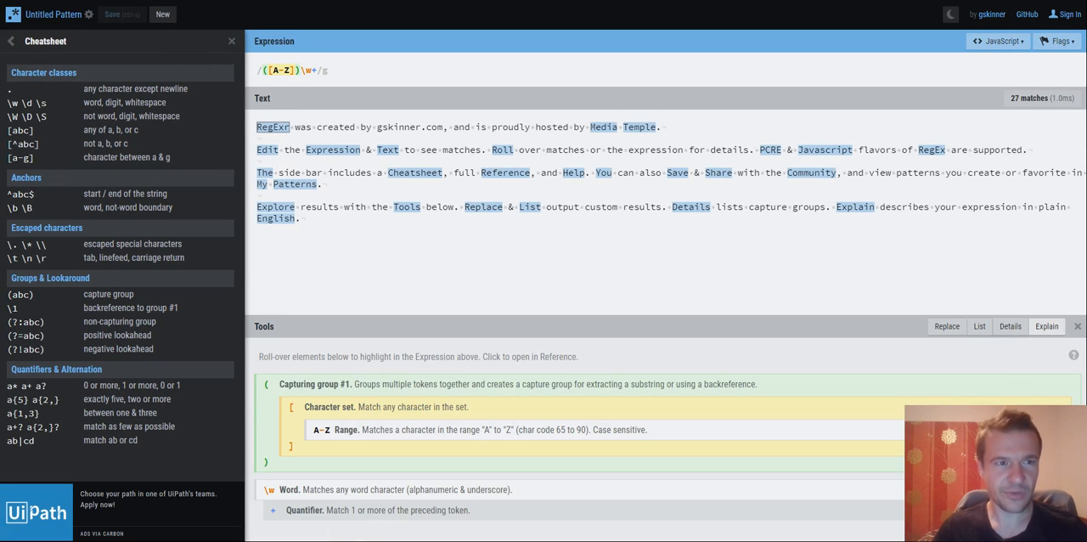
click(317, 70)
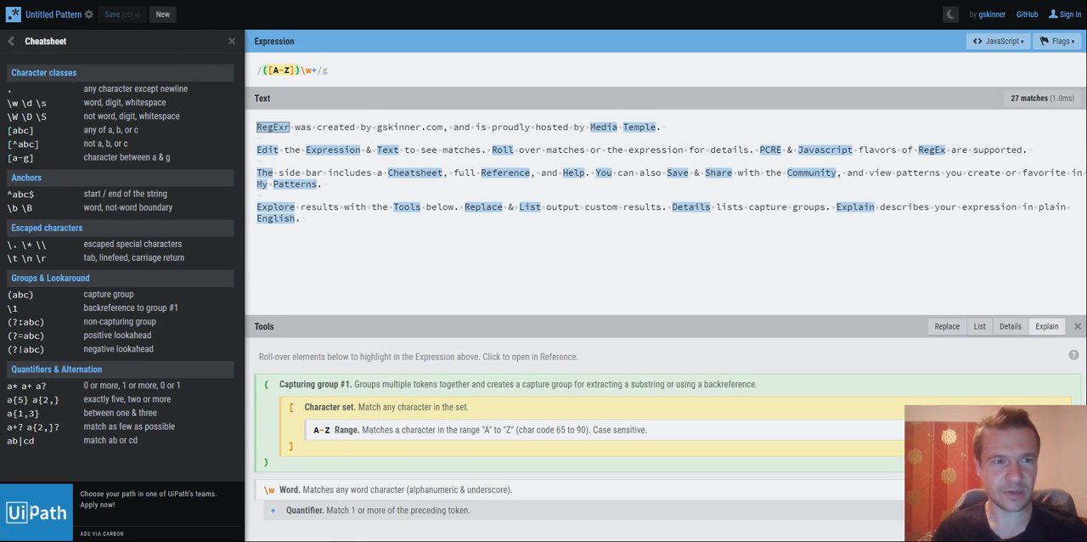
key(ctrl+a)
text(https://regexr.com/)
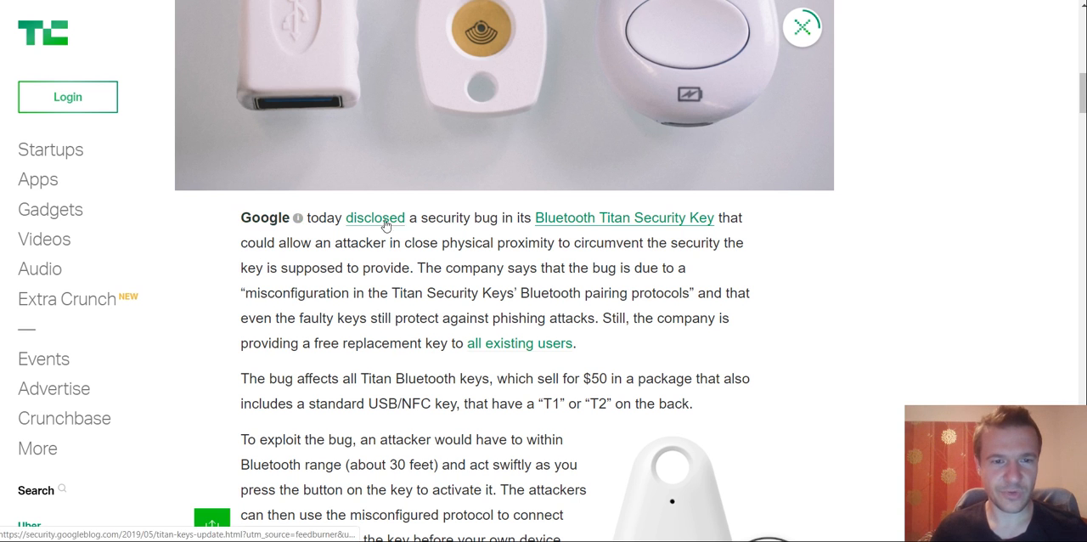
- Inspect the TechCrunch article's opening paragraph and copy the HTML of the enclosing article__content-wrap div
right_click(424, 218)
click(467, 416)
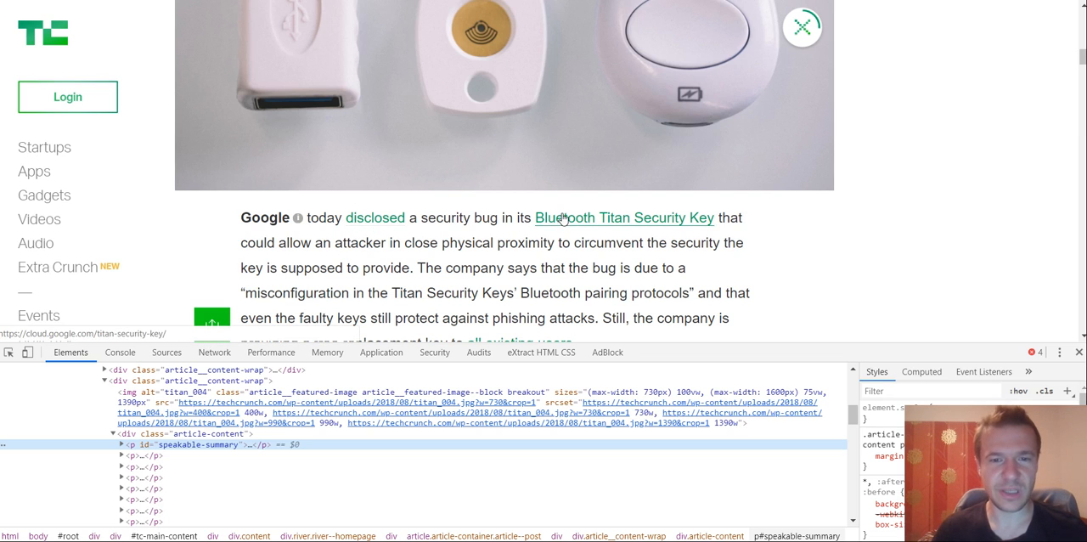
scroll(562, 220, down, 2)
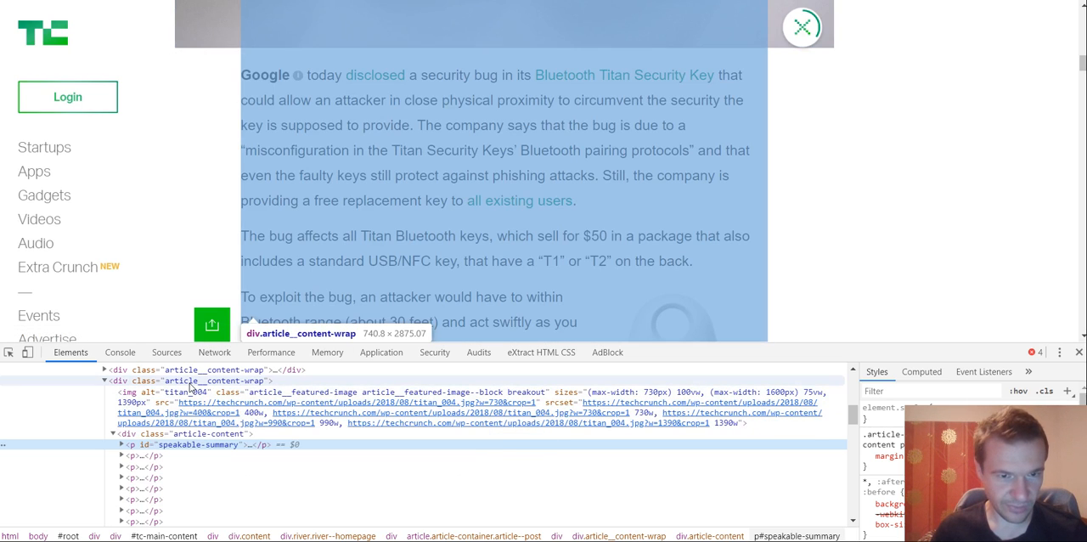
right_click(190, 383)
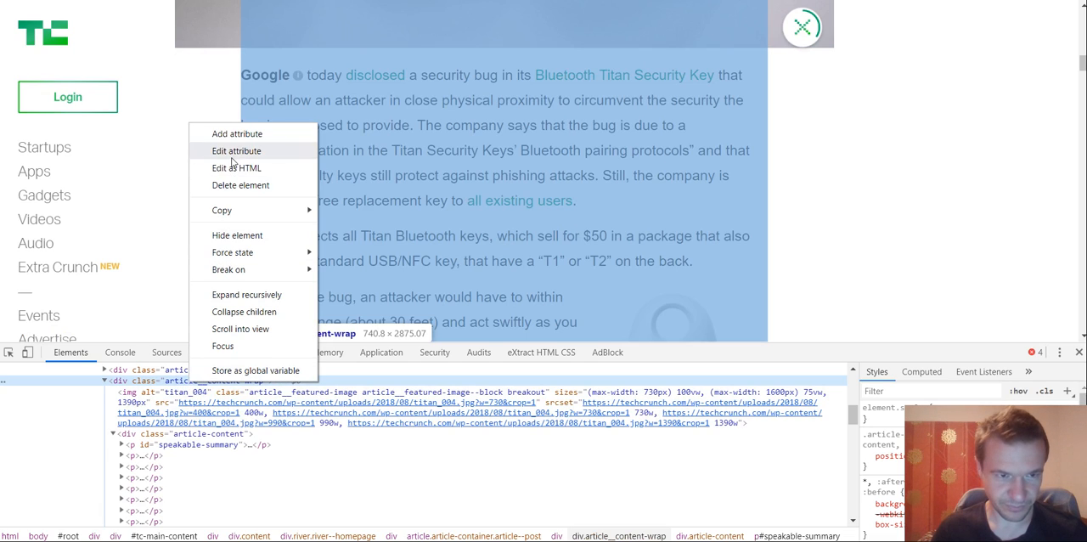
mouse_move(234, 217)
click(348, 226)
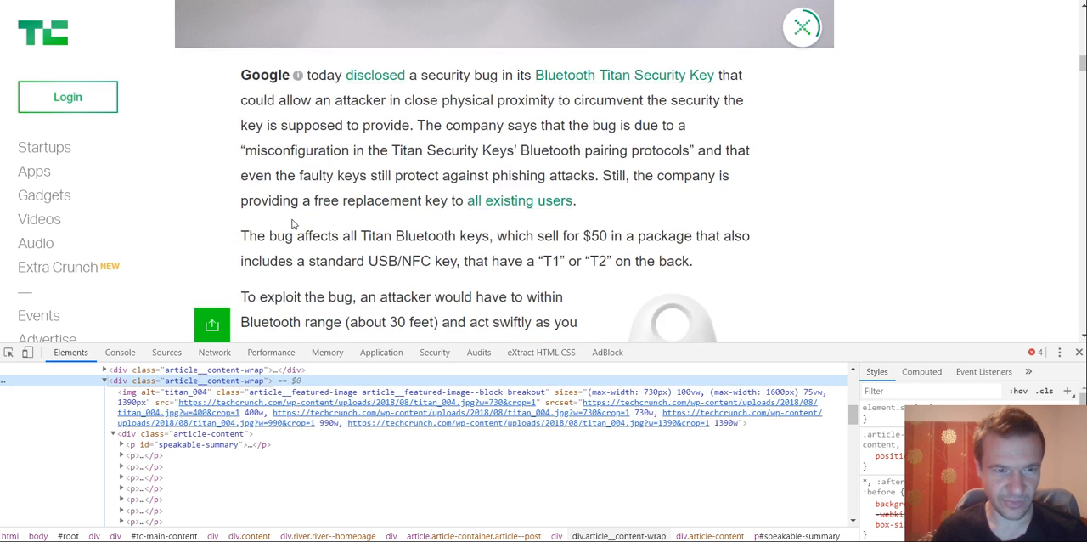
- Replace RegExr's sample text with the copied HTML of the TechCrunch article
scroll(289, 231, up, 3)
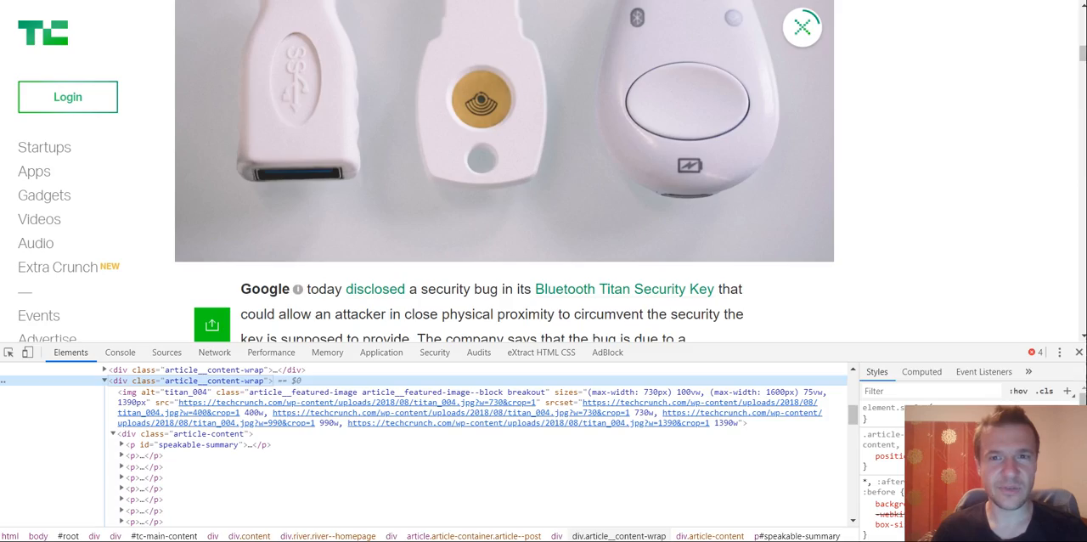
key(alt+Tab)
key(ctrl+a)
key(ctrl+v)
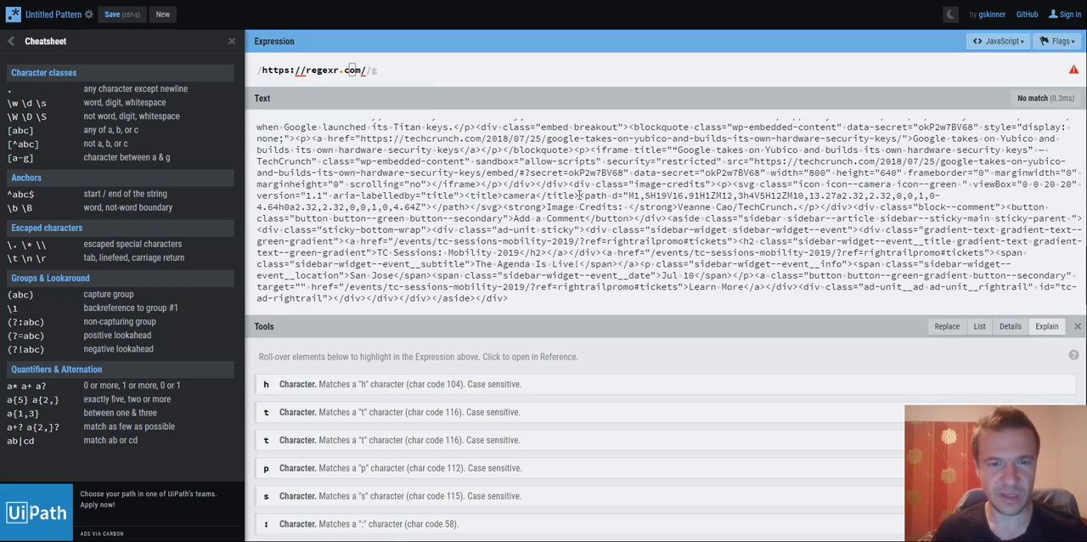
- Search the page for <a to locate the link tags in the pasted article HTML
scroll(579, 195, up, 10)
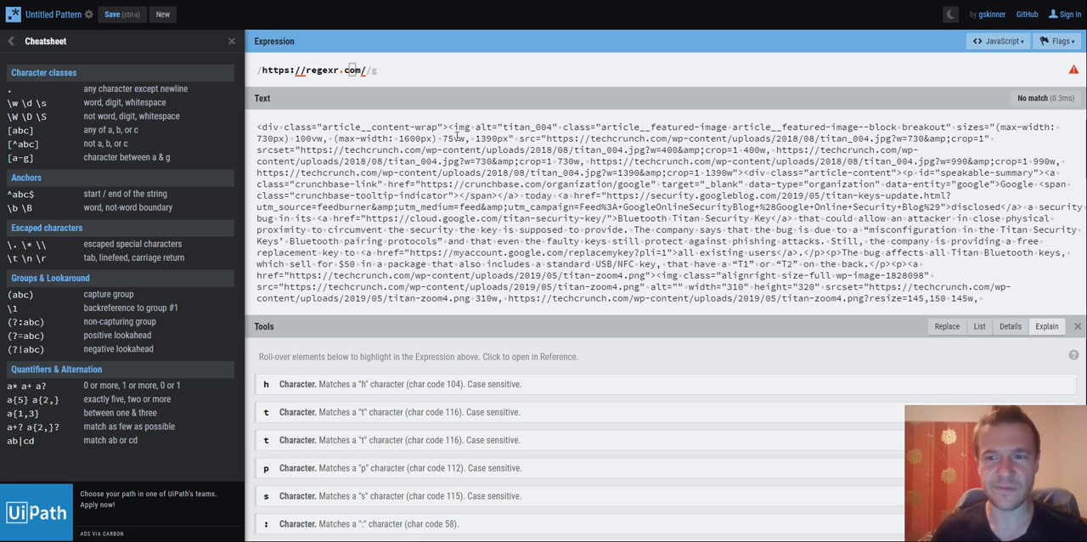
key(ctrl+f)
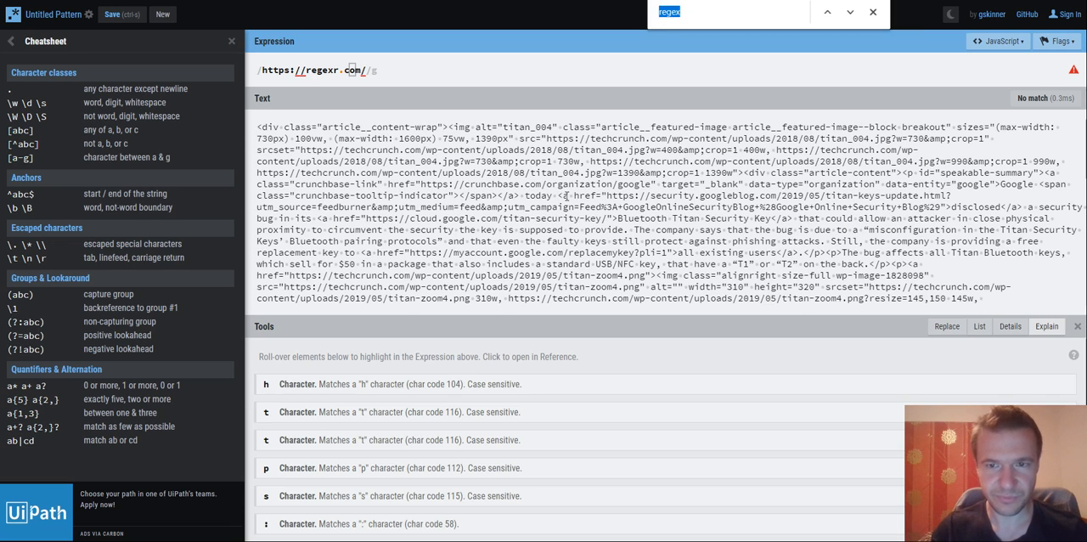
text(<a)
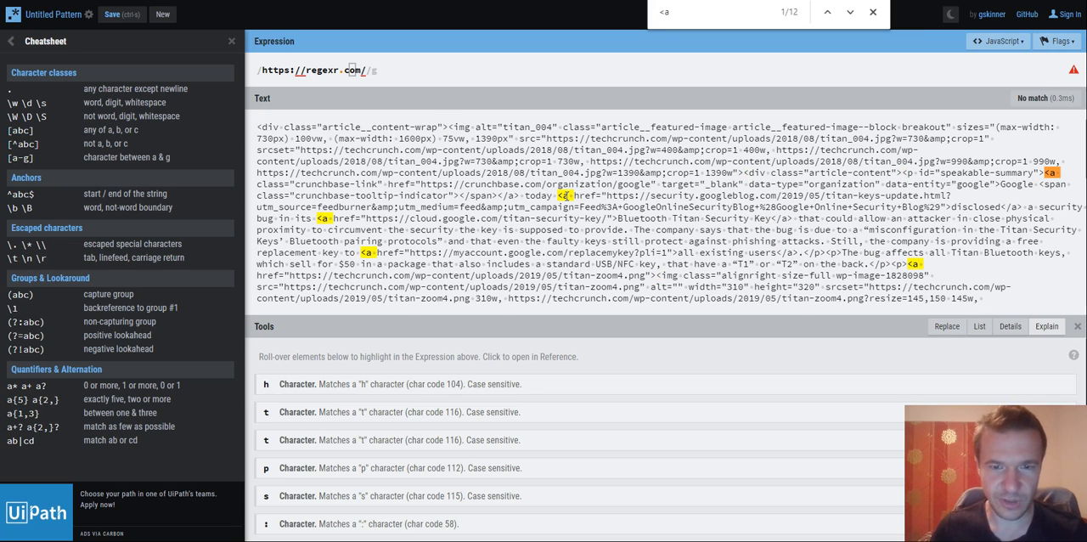
- Replace the expression with the complete opening anchor tag of the "disclosed" link, copied from the sample text
drag(559, 193, 951, 204)
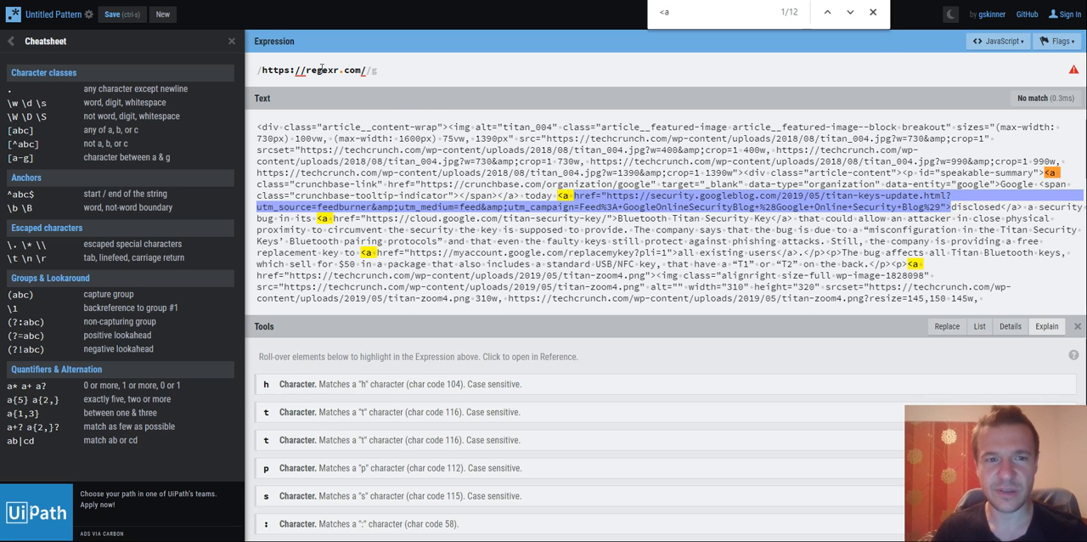
click(314, 71)
key(ctrl+a)
text(<a href="https://security.googleblog.com/2019/05/titan-keys-update.html?utm_source=feedburner&amp;utm_medium=feed&amp;utm_campaign=Feed%3A+GoogleOnlineSecurityBlog+%28Google+Online+Security+Blog%29">)
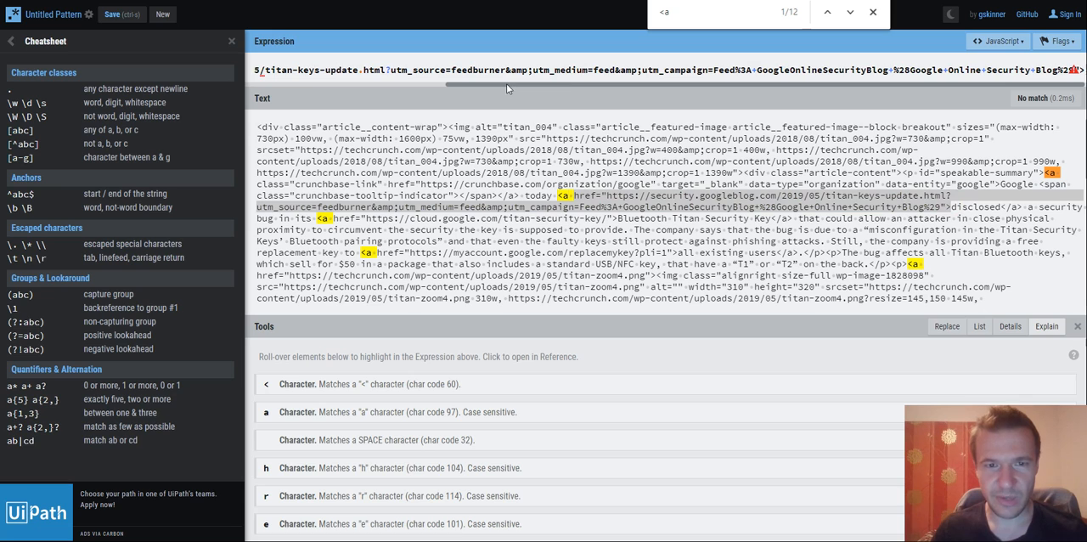
- Delete the whole URL between the href quotes so the expression reads <a href="">
drag(507, 85, 323, 85)
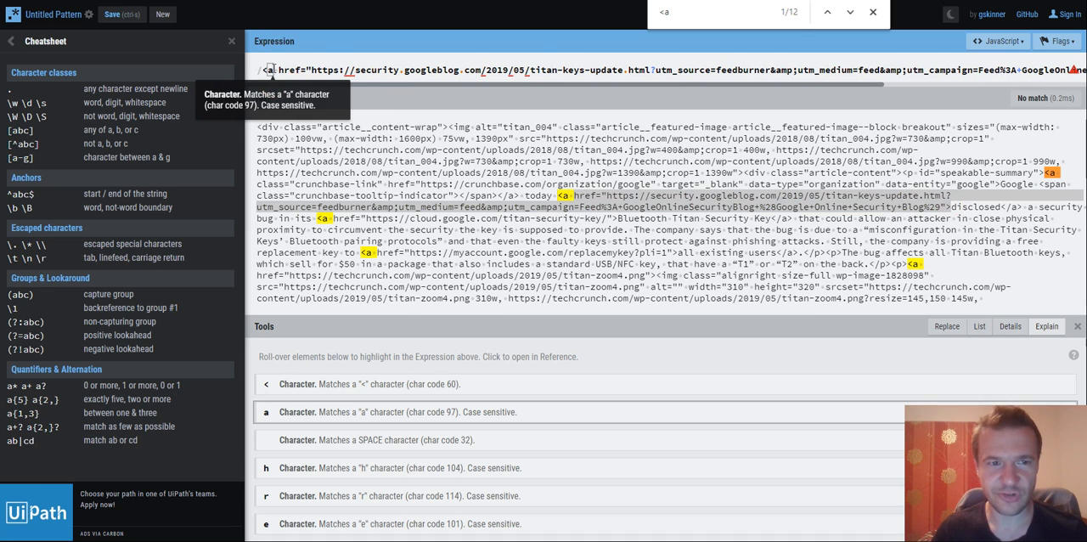
click(317, 70)
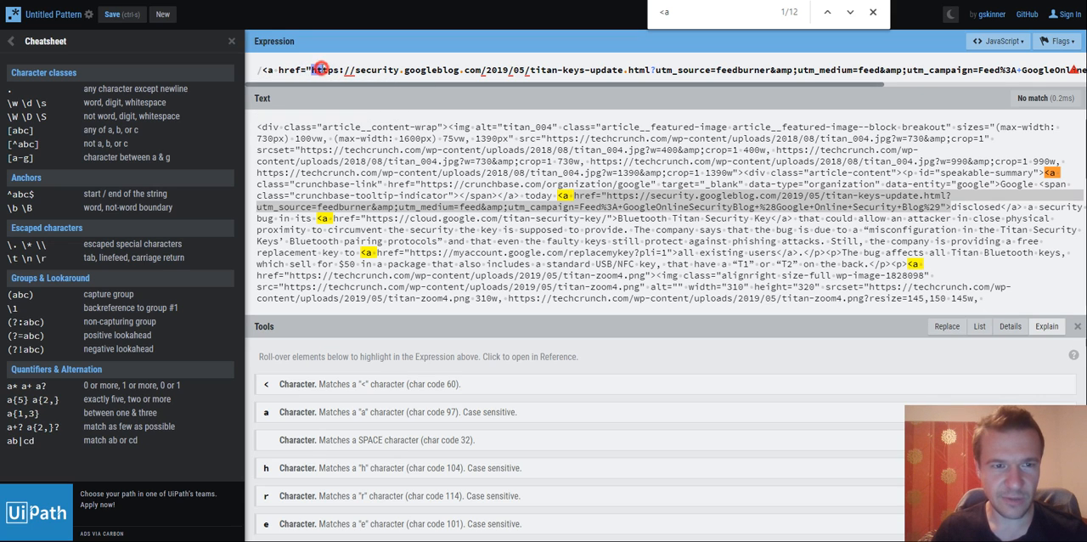
drag(318, 71, 1080, 67)
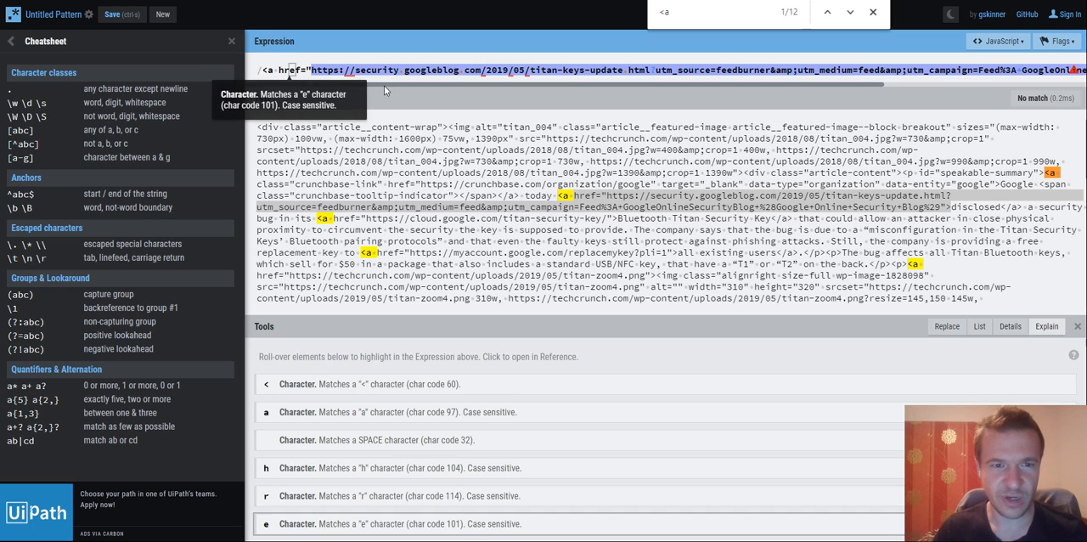
drag(391, 85, 665, 82)
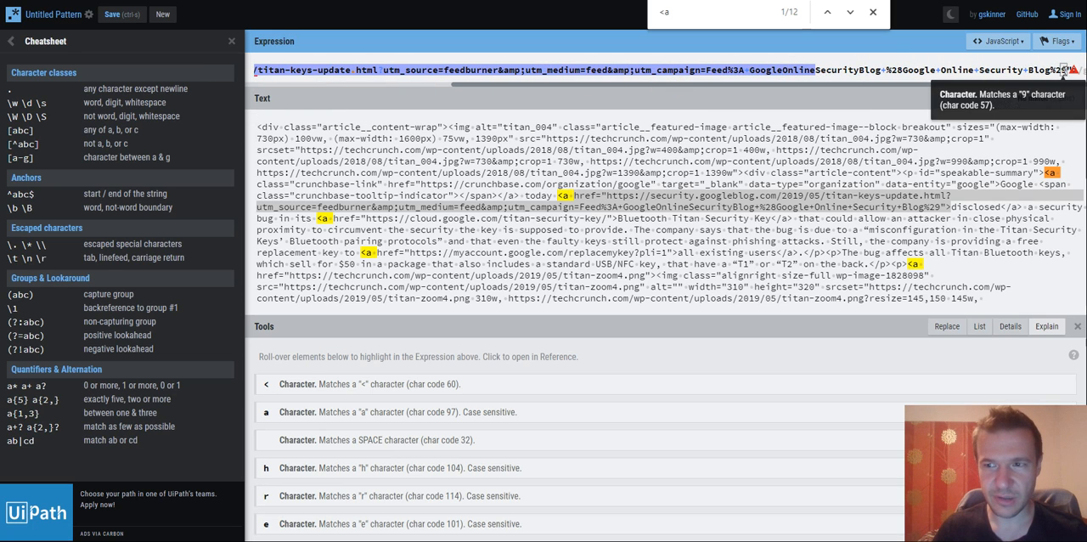
key(ctrl+z)
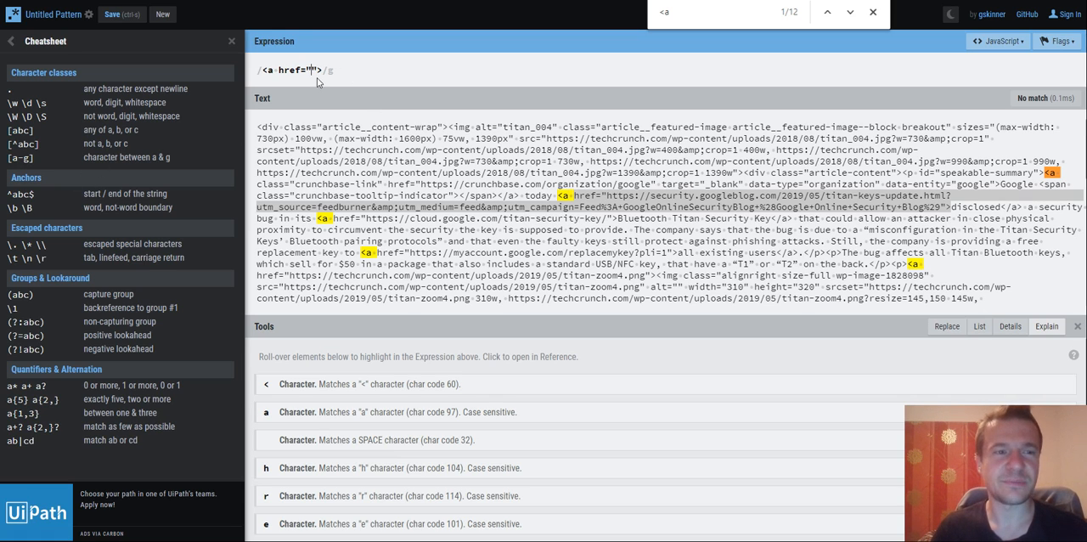
click(11, 41)
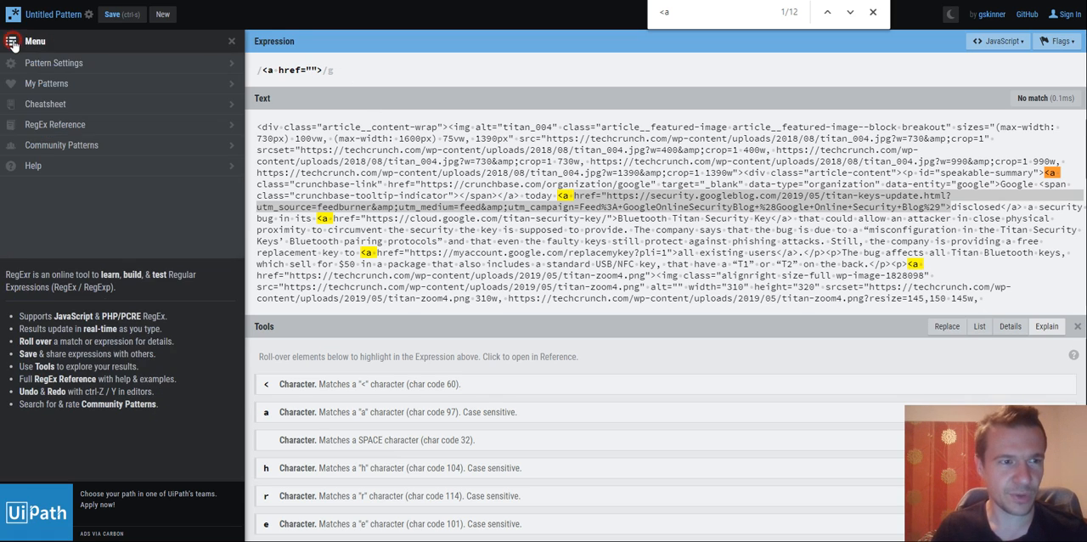
click(47, 104)
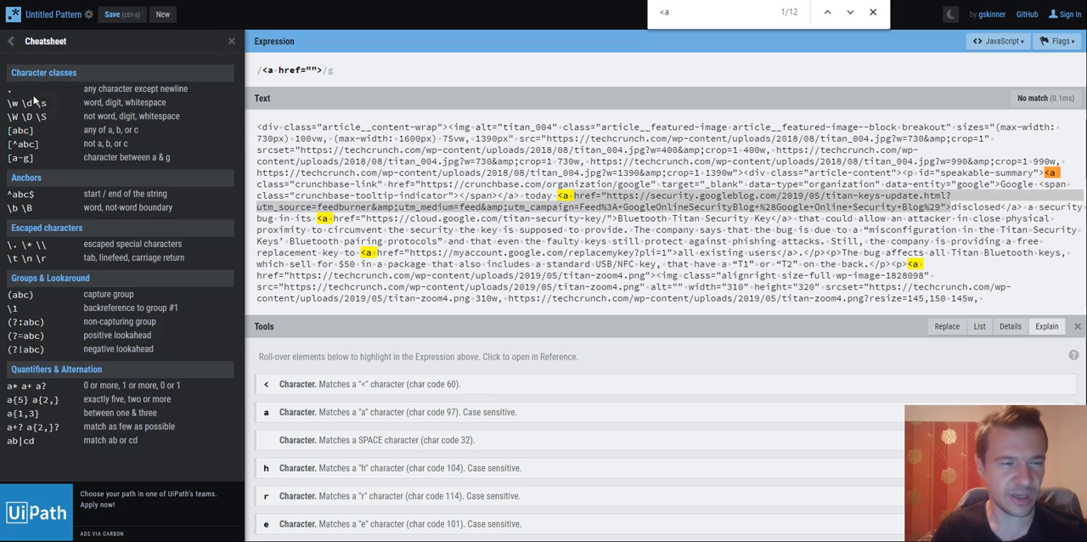
click(11, 41)
click(48, 105)
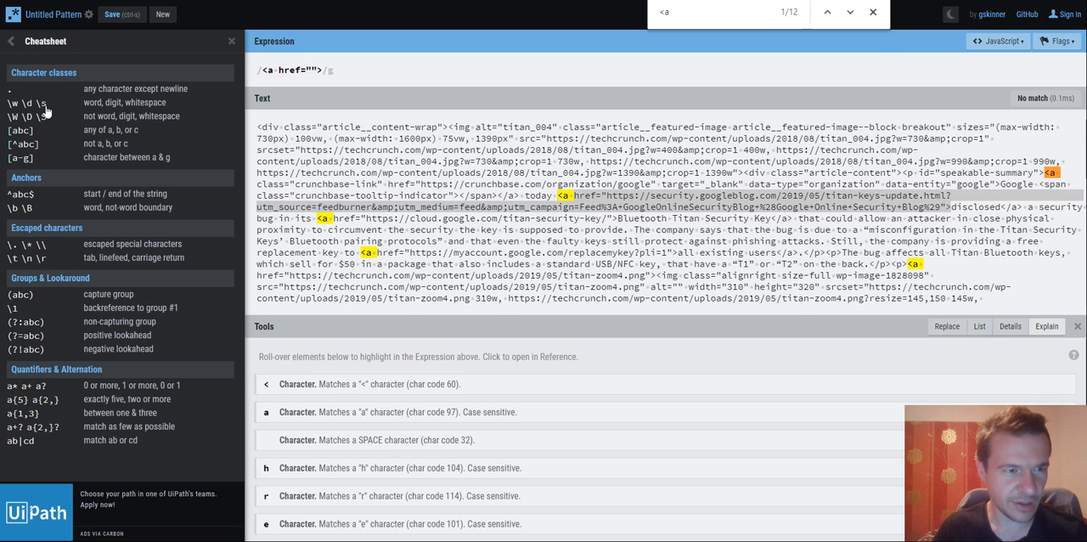
- Test the literal expression against a copy of <a href=""> inserted at the start of the sample text, and remove that copy
click(309, 69)
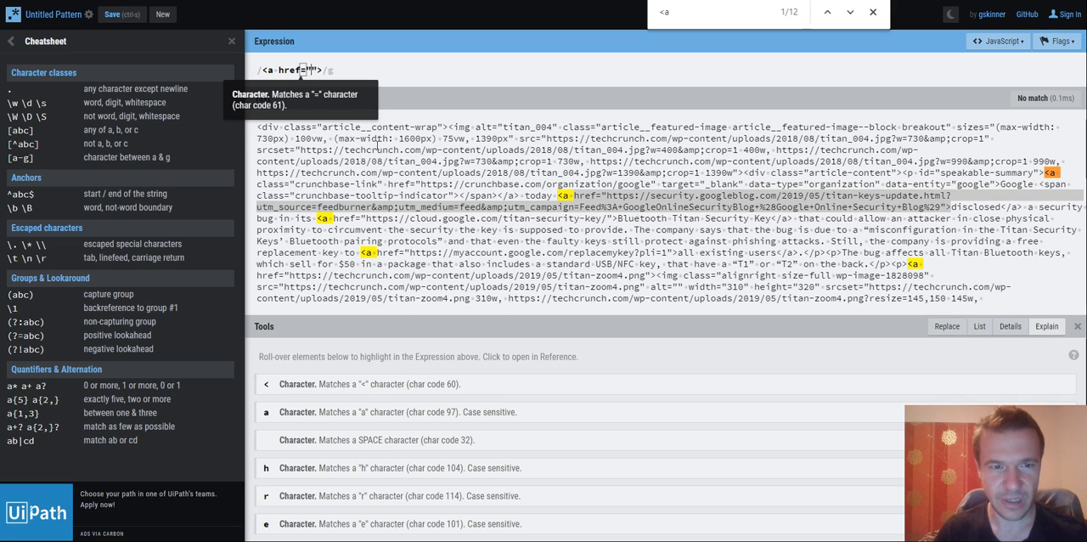
drag(267, 69, 328, 70)
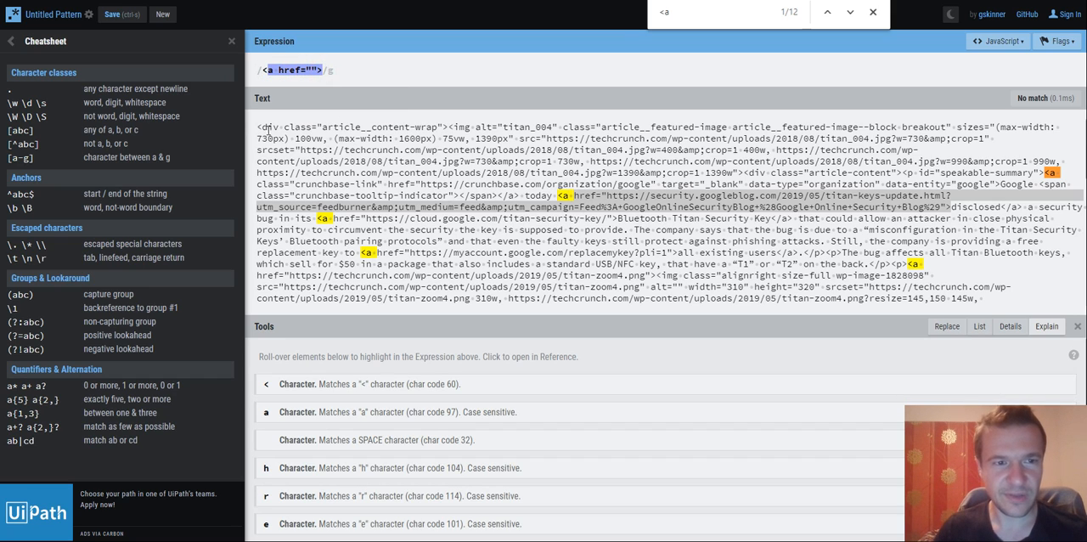
key(ctrl+a)
key(ctrl+c)
click(258, 128)
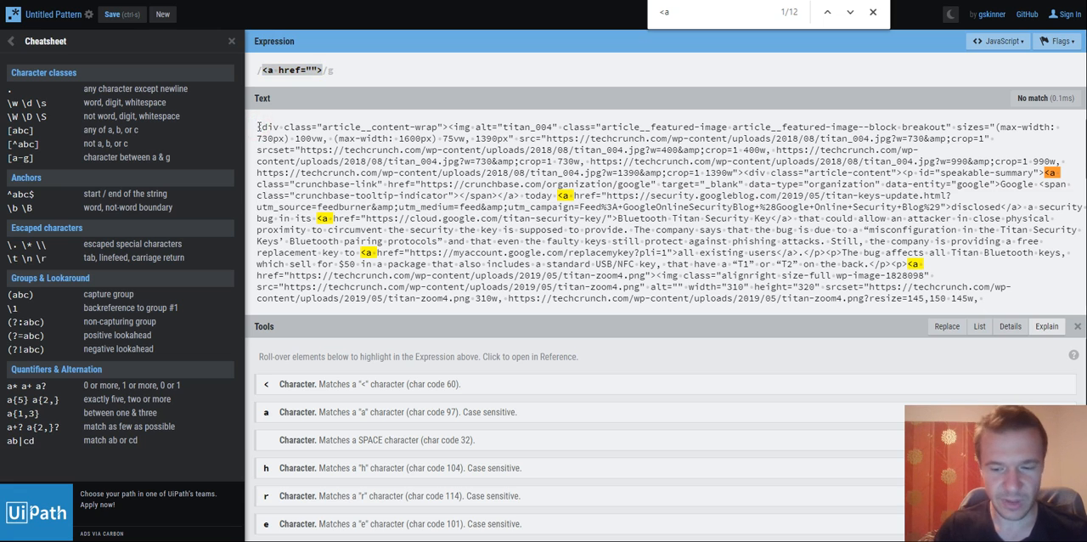
key(ctrl+v)
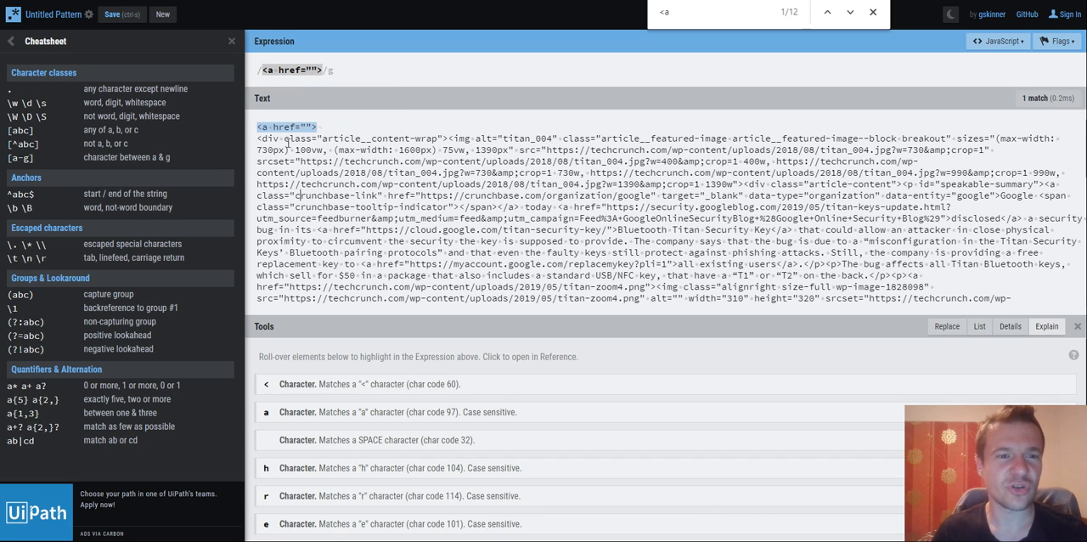
mouse_move(281, 134)
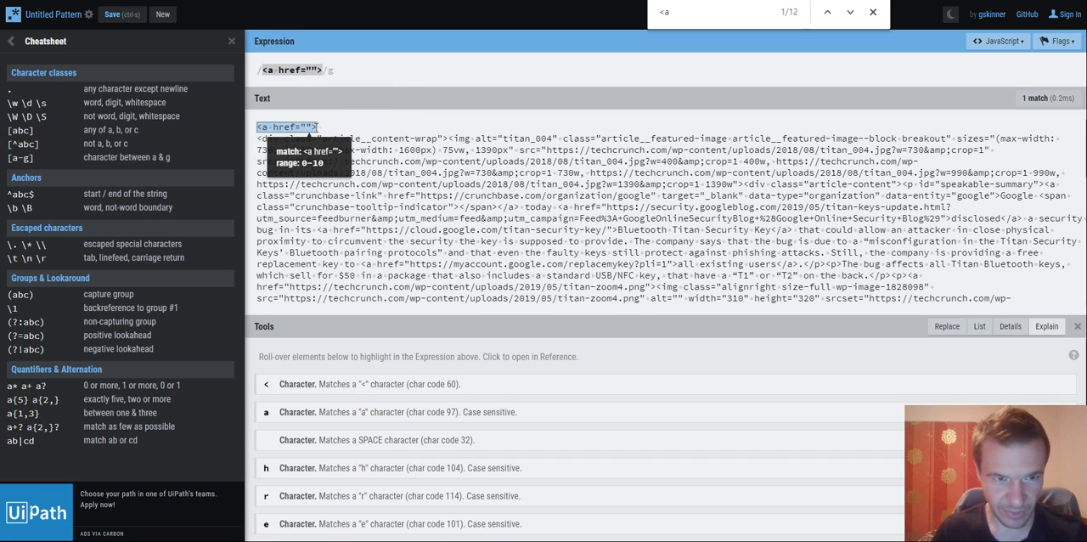
drag(317, 126, 259, 125)
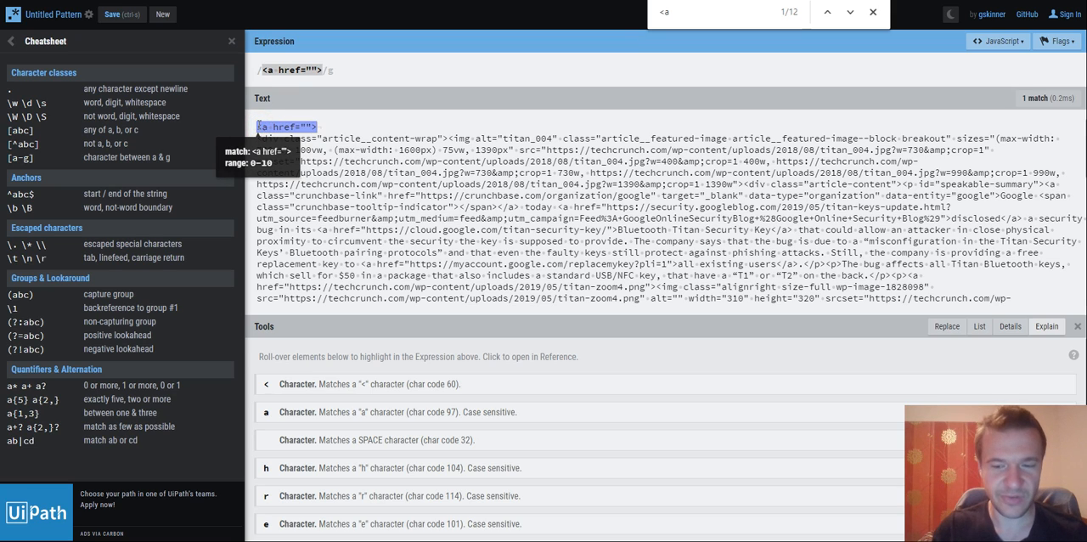
key(BackSpace)
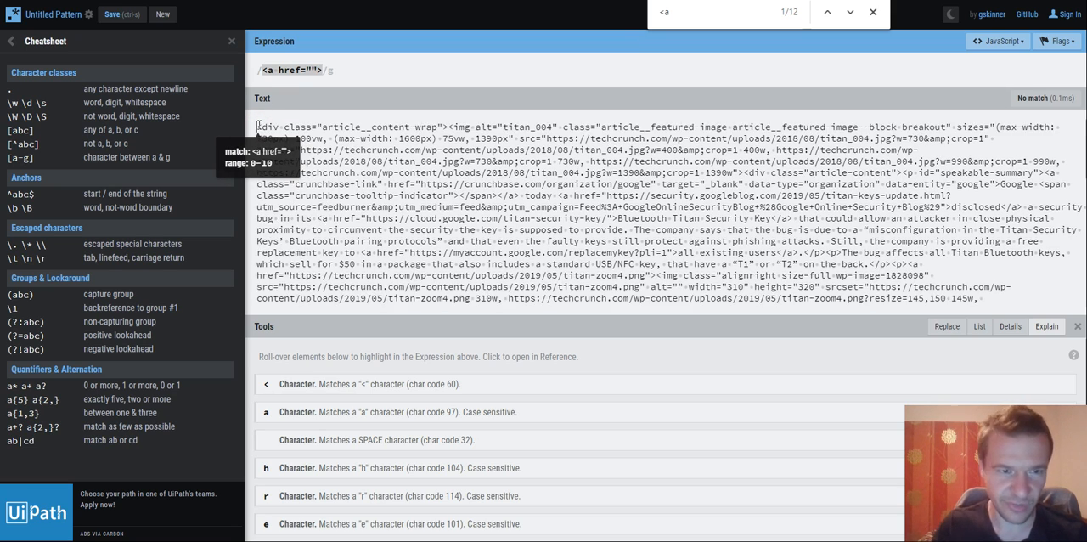
- Insert an empty capture group () between the href quotes of the expression
click(311, 69)
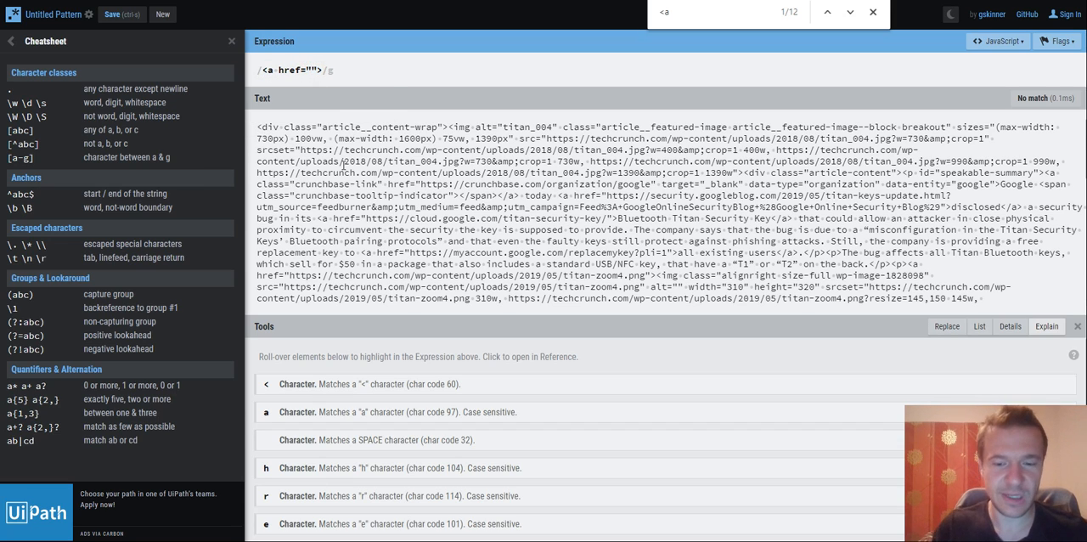
text(()
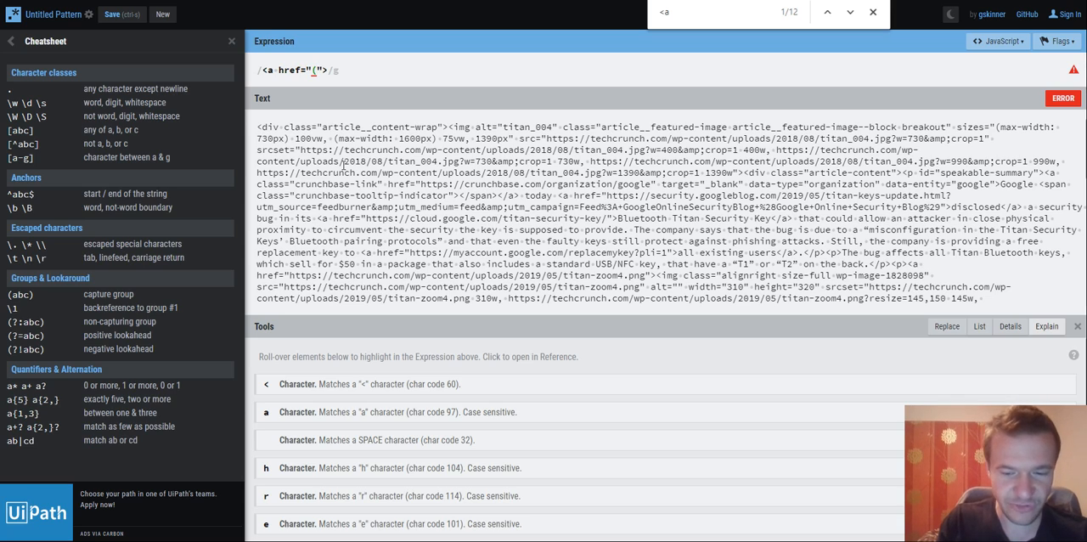
text())
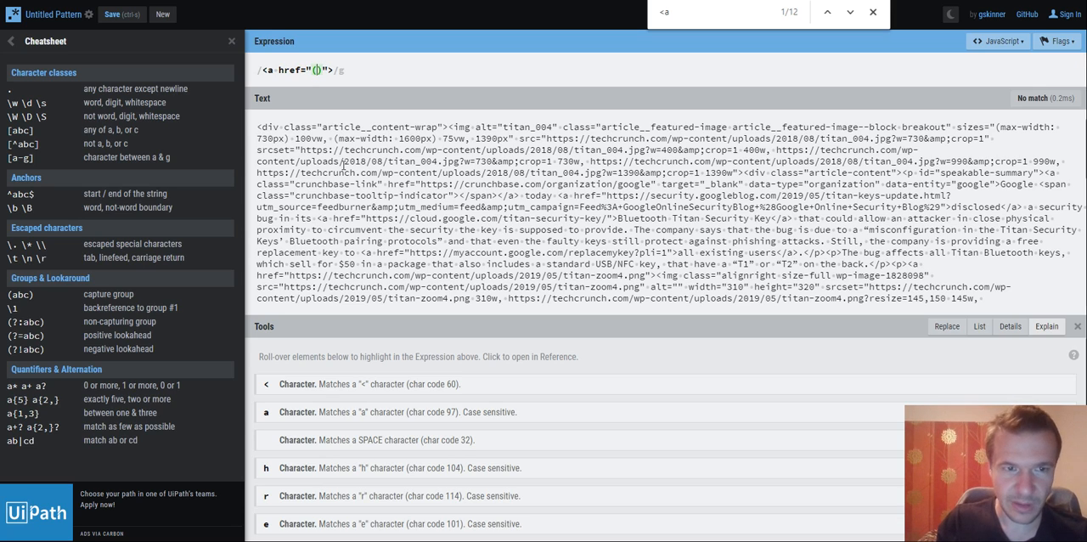
text(()
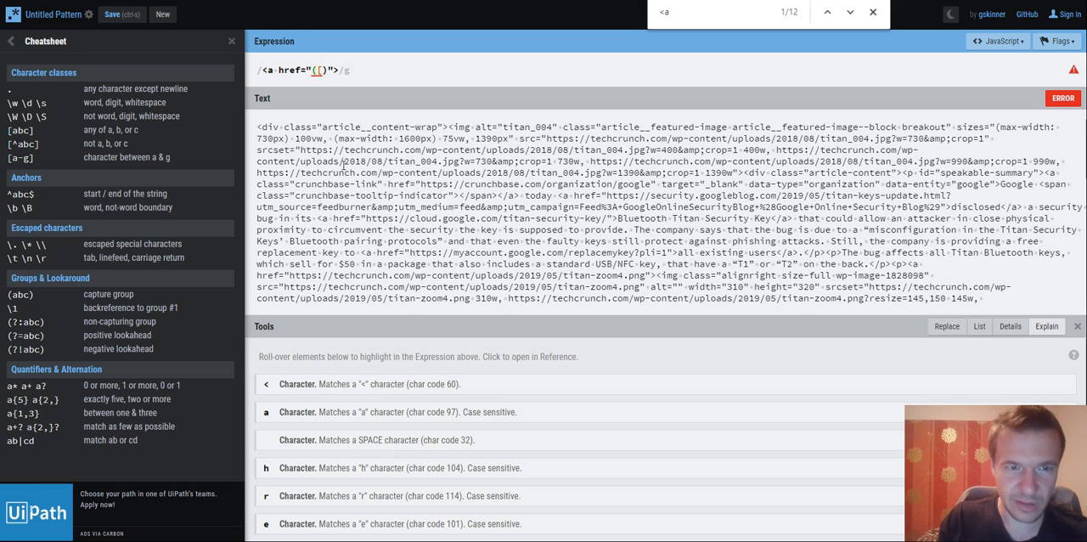
key(BackSpace)
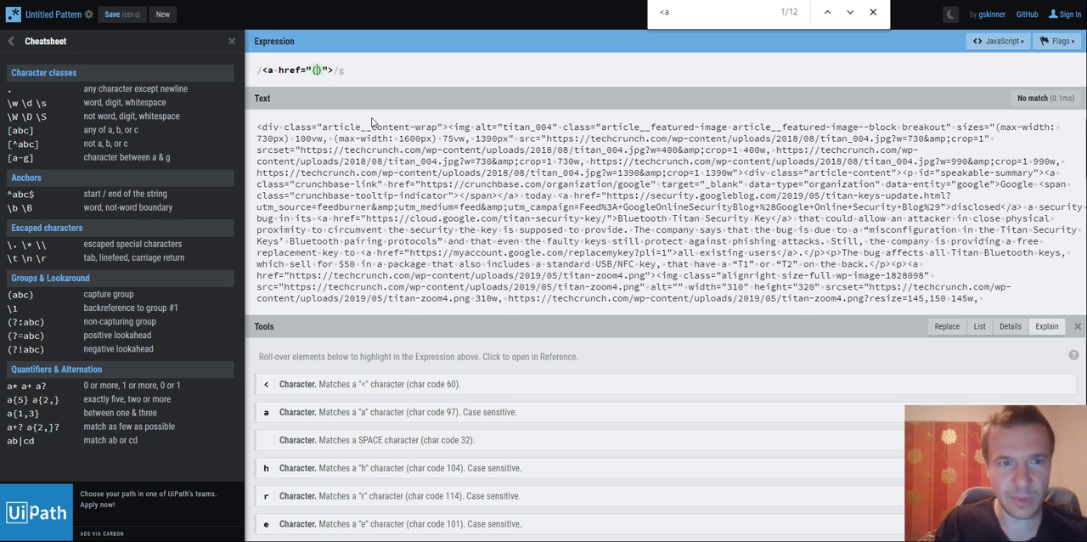
- Fill the capture group with [^"]*? so the expression becomes <a href="([^"]*?)">
mouse_move(316, 71)
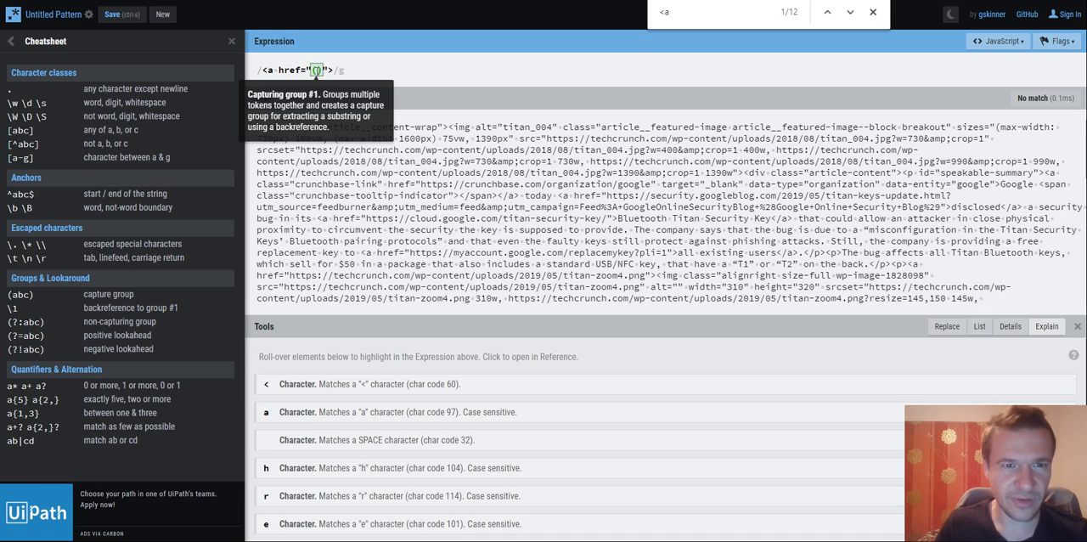
text([)
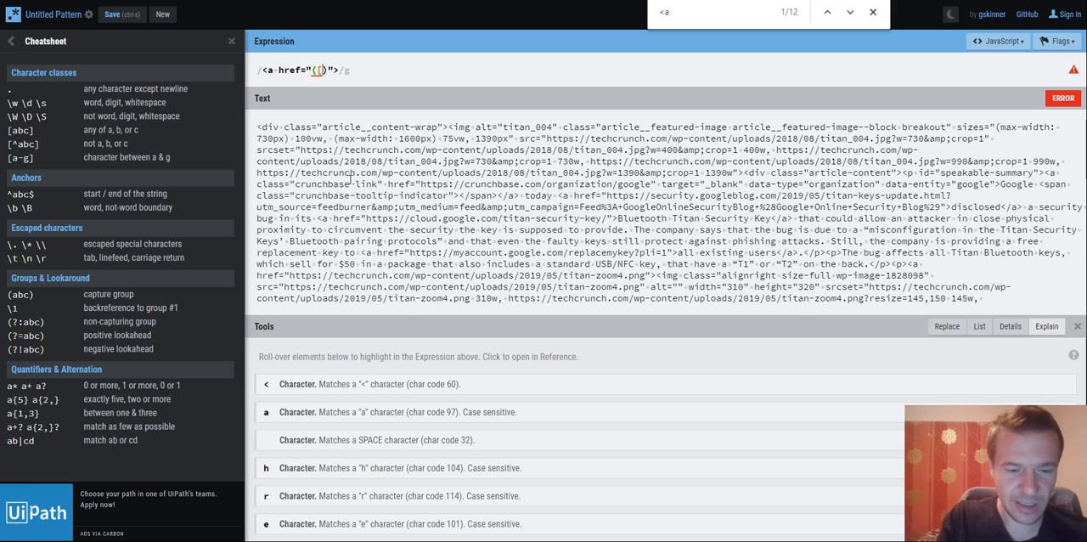
text(^)
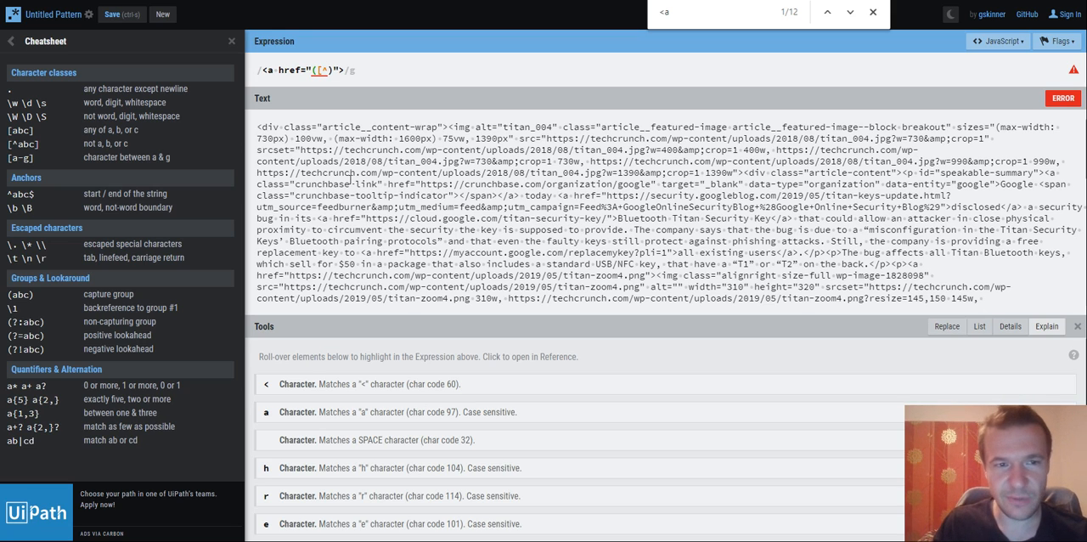
text(")
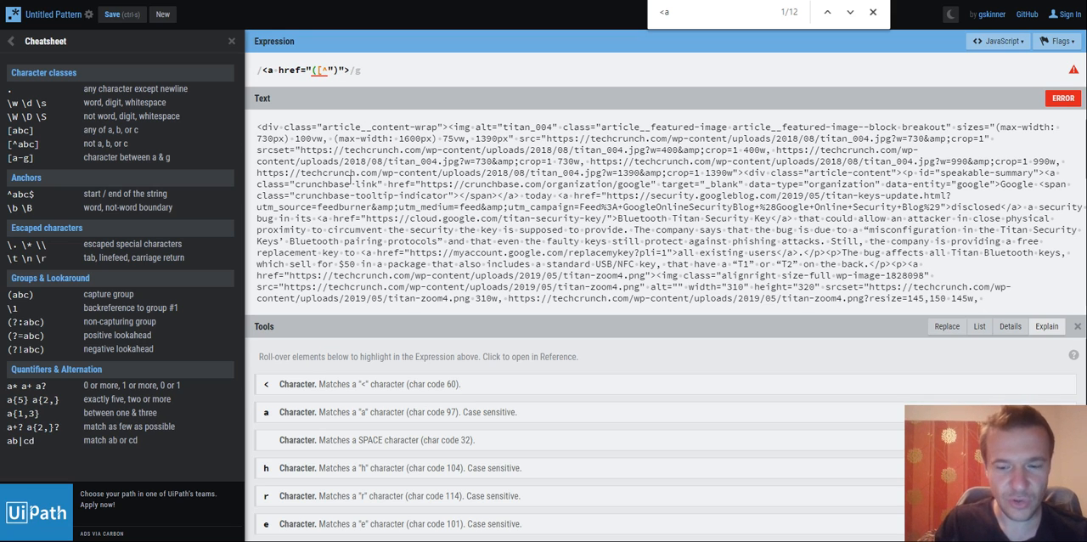
text(])
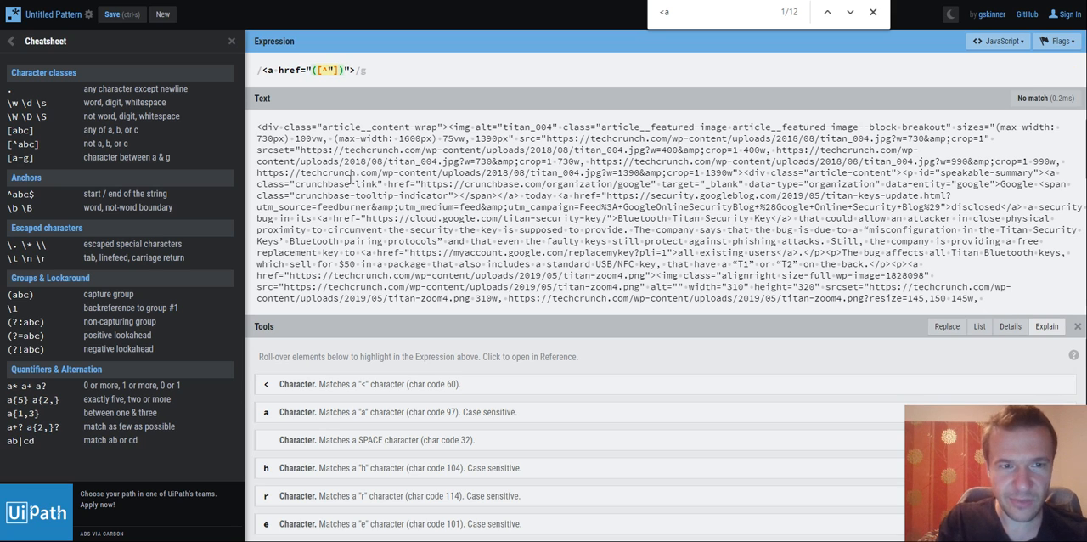
text(*)
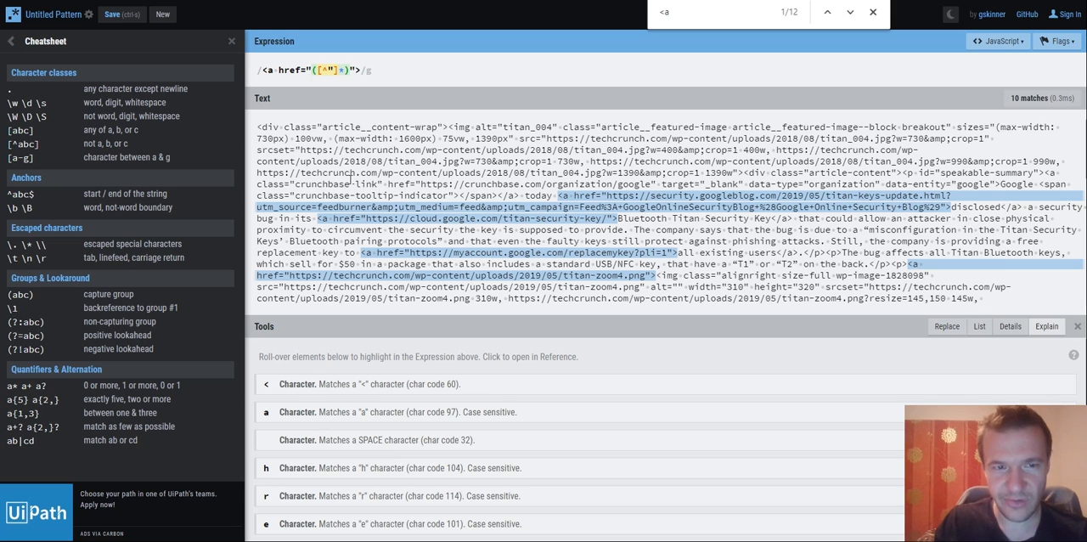
text(?)
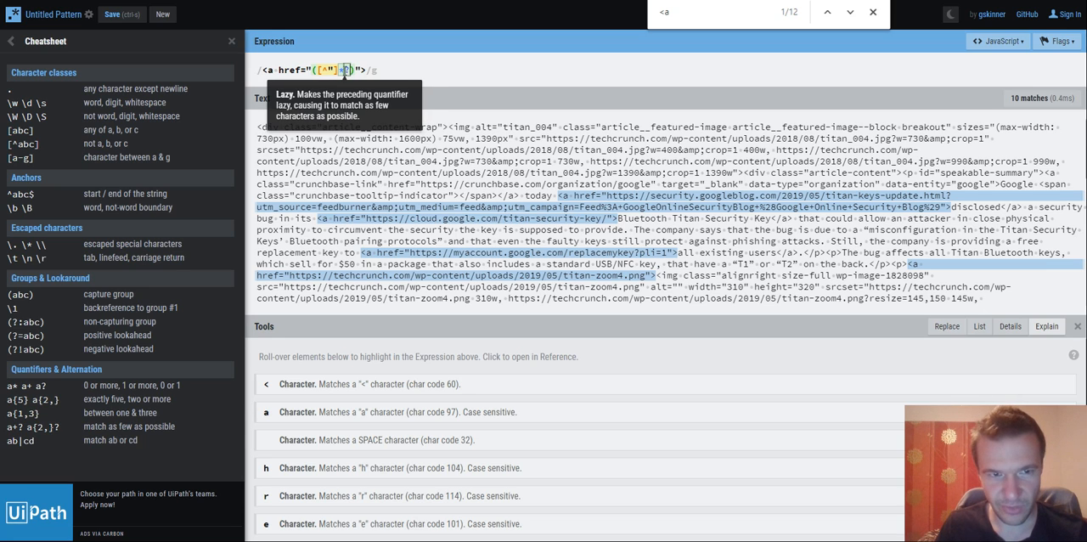
- Examine the parts of the expression and the link tags it matches throughout the article HTML
mouse_move(269, 73)
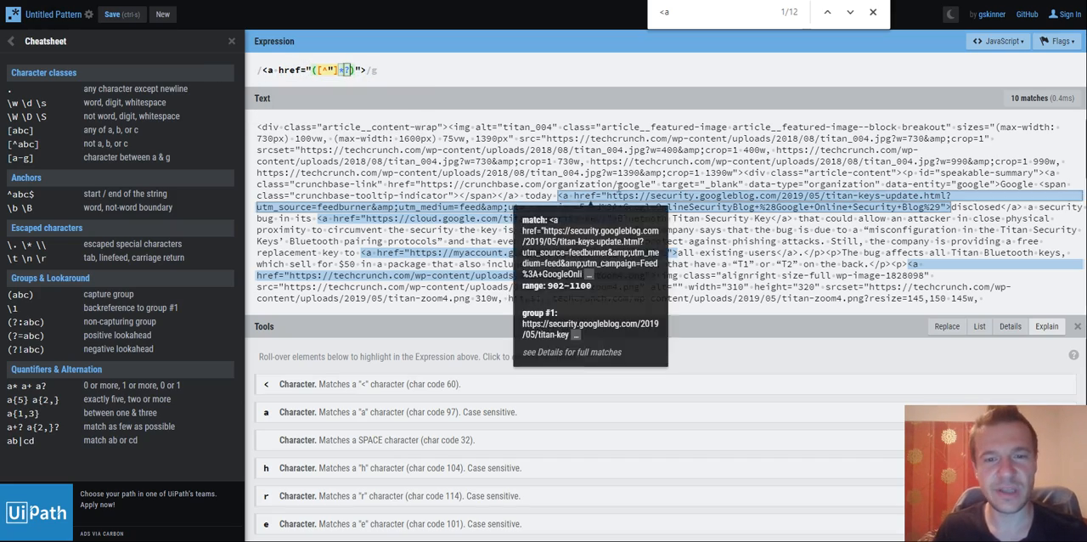
scroll(633, 229, down, 1)
scroll(633, 230, down, 6)
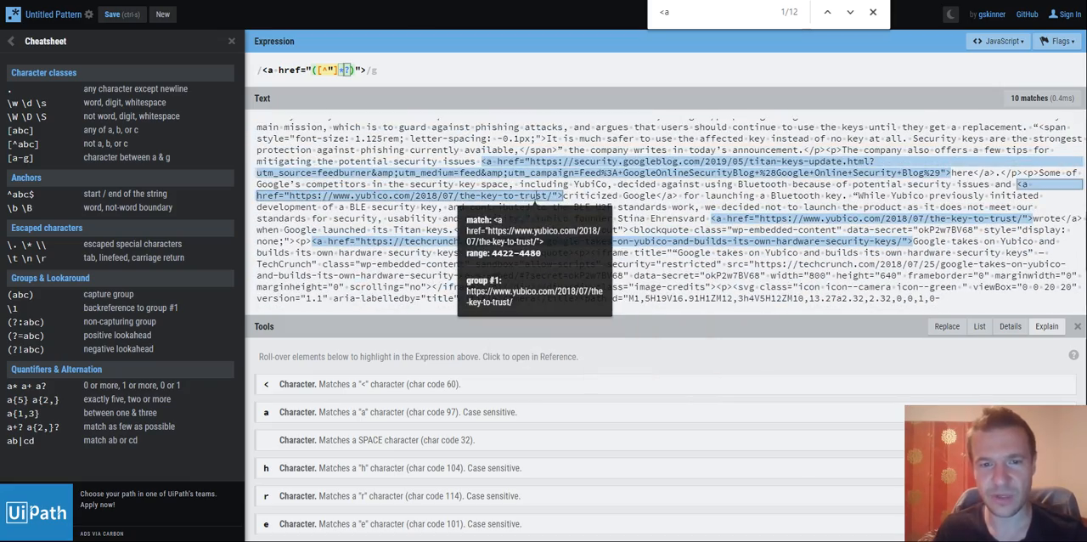
scroll(544, 200, down, 3)
scroll(536, 197, up, 3)
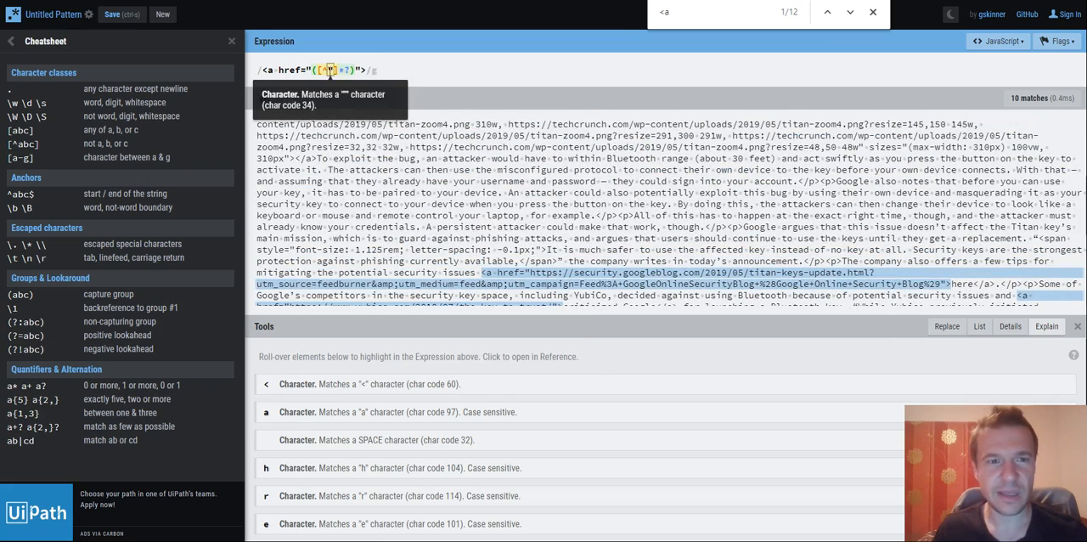
- Copy the finished expression from RegExr into the Run Regex On Content setting of Crawlomatic rule 0 in WordPress
triple_click(331, 71)
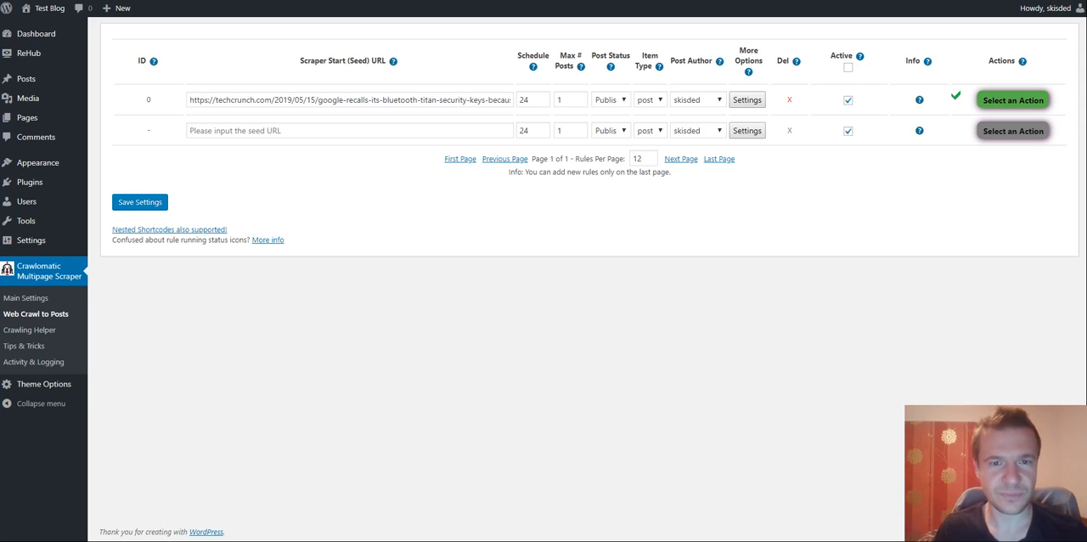
click(748, 100)
scroll(450, 221, down, 5)
scroll(435, 221, down, 5)
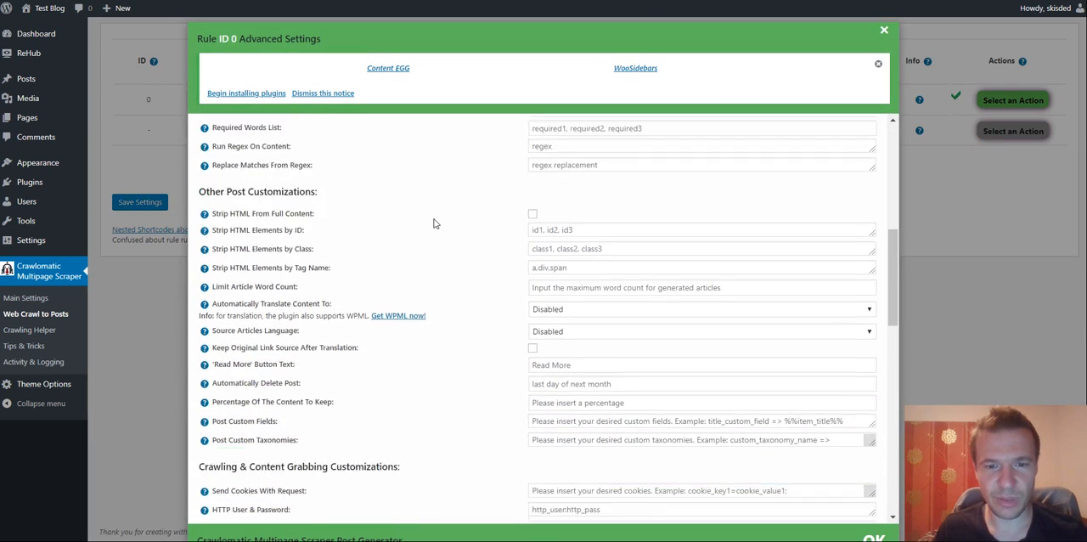
key(ctrl+f)
text(rege)
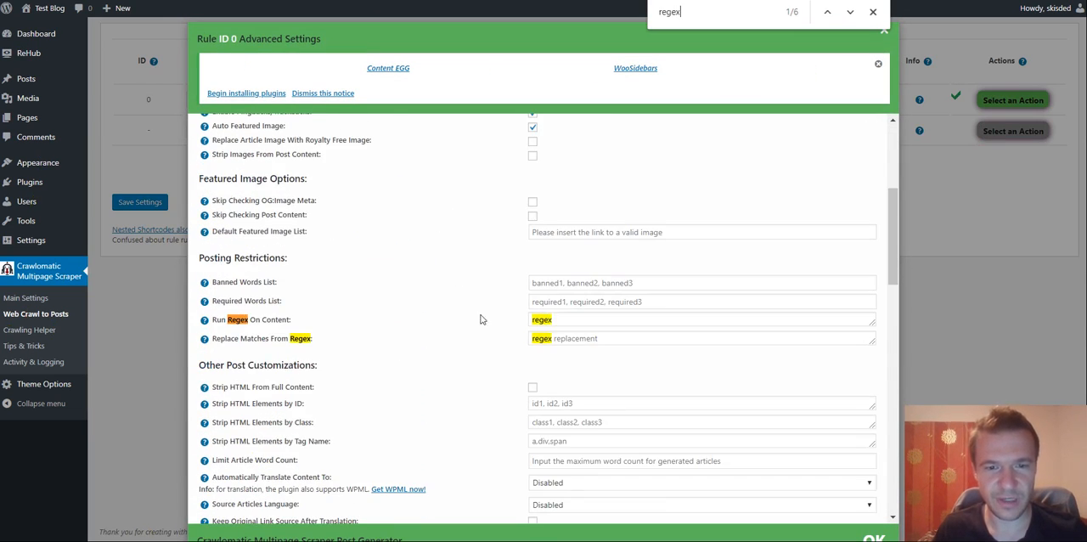
text(x)
click(875, 12)
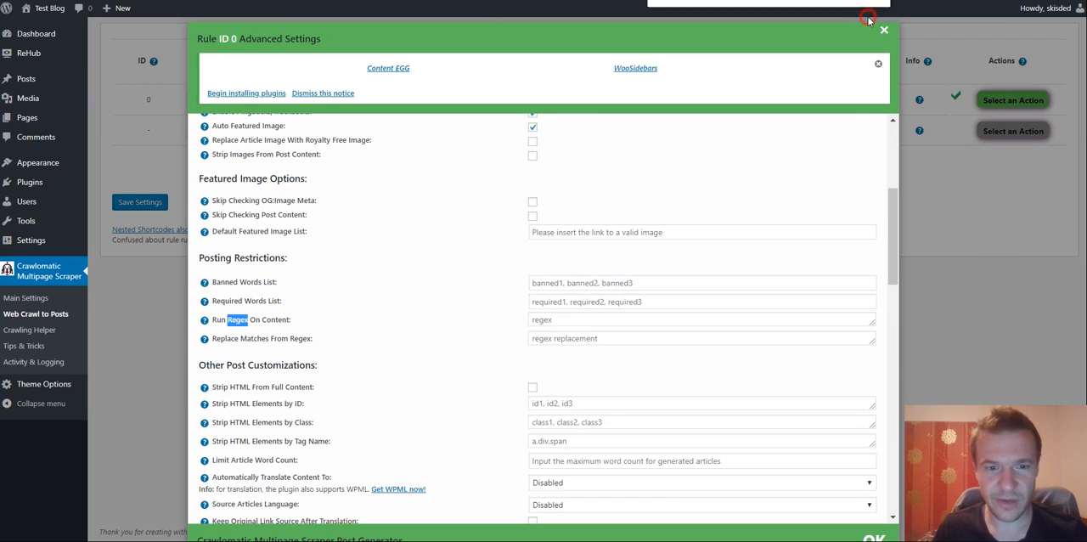
click(248, 320)
click(552, 317)
text(<a href="([^"]*)">)
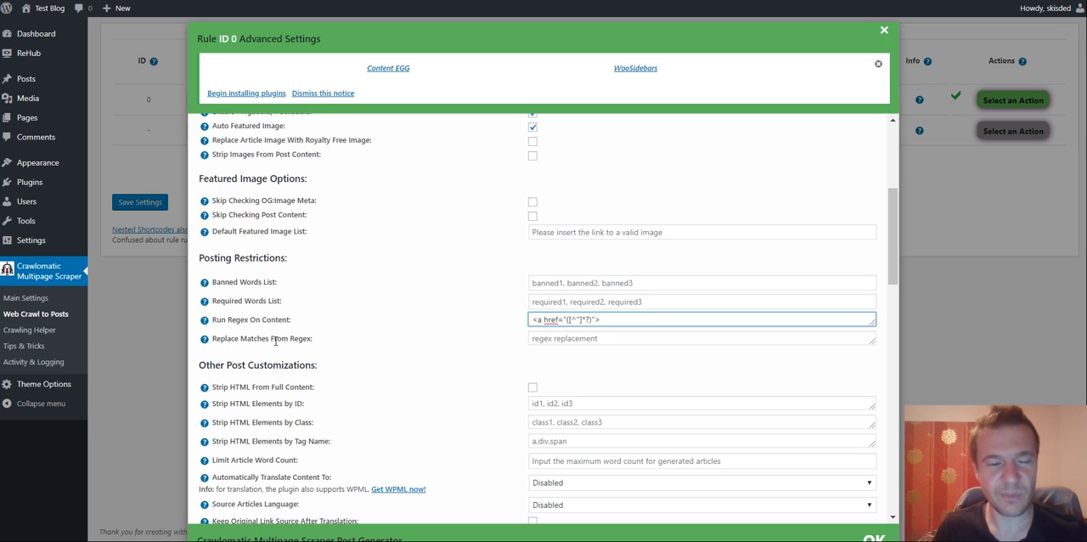
click(534, 340)
text(<a href="([^"]*)">)
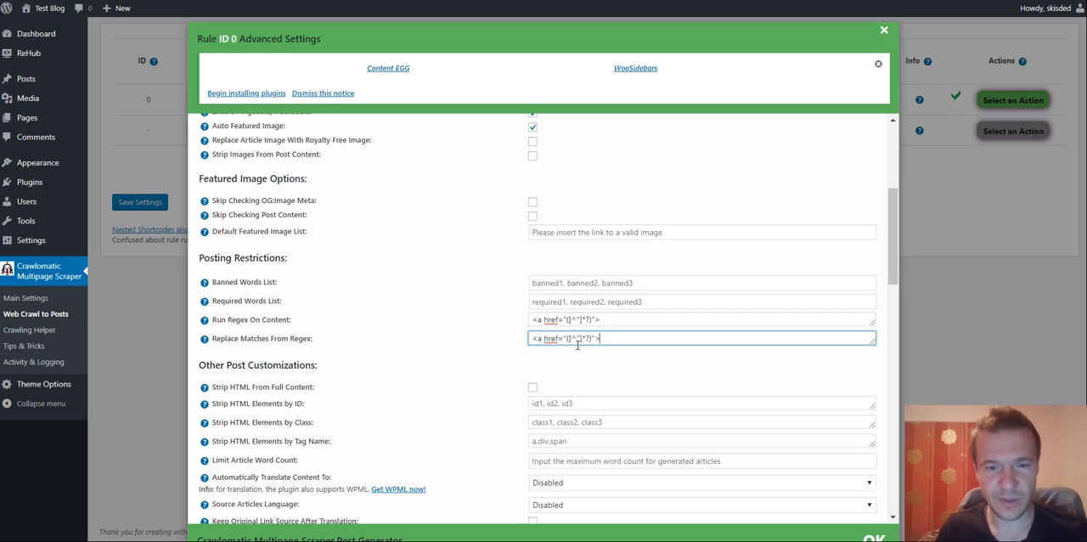
drag(567, 340, 592, 339)
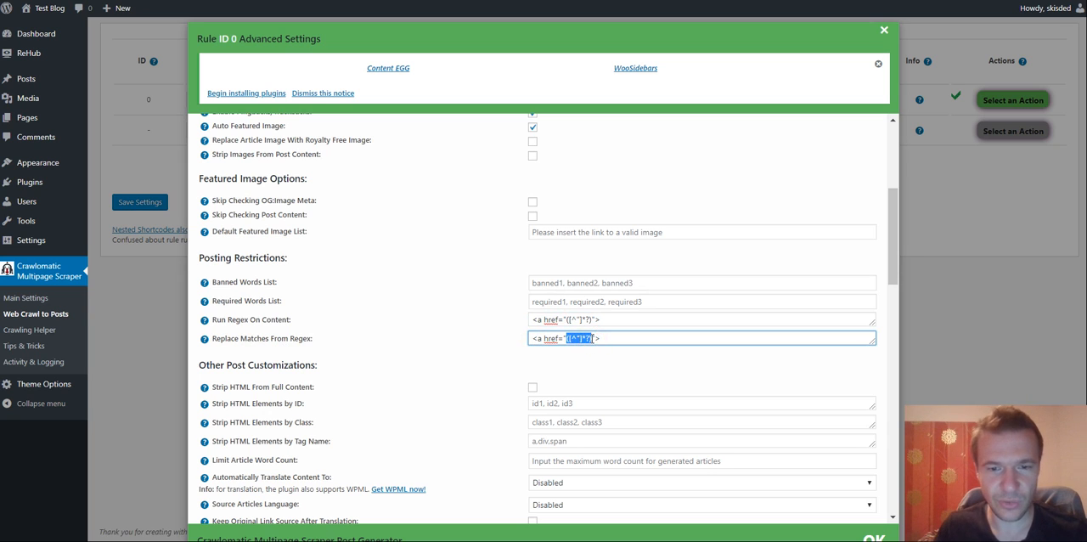
key(BackSpace)
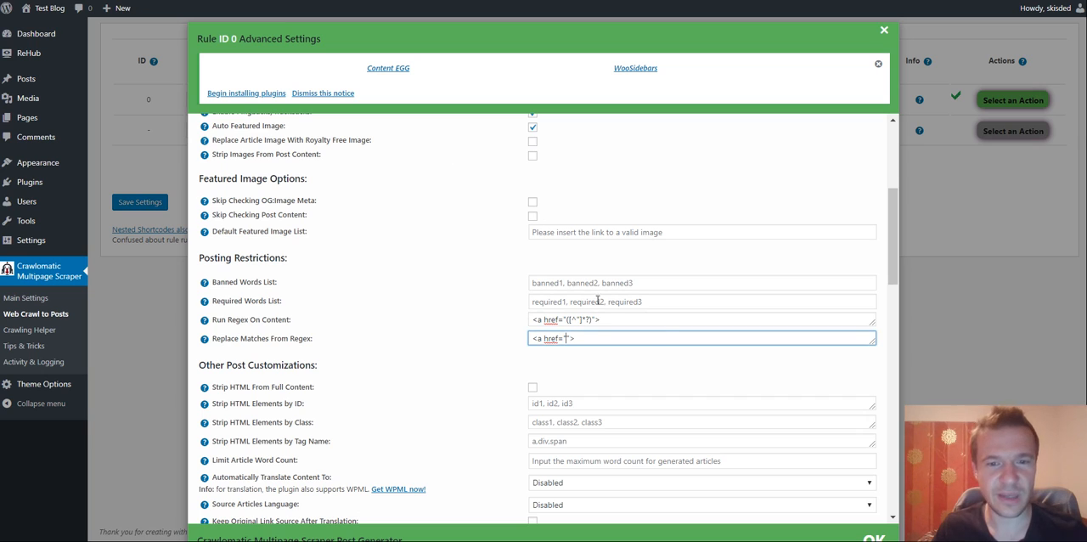
text(https://coderevolution.ro/)
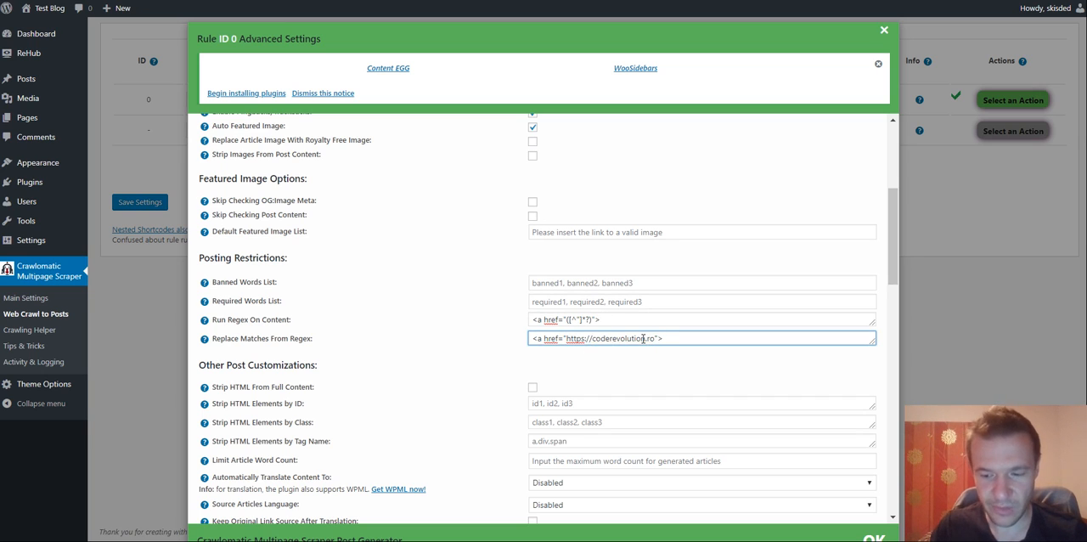
- Add target="_blank" to the replacement link tag and save the rule settings
key(BackSpace)
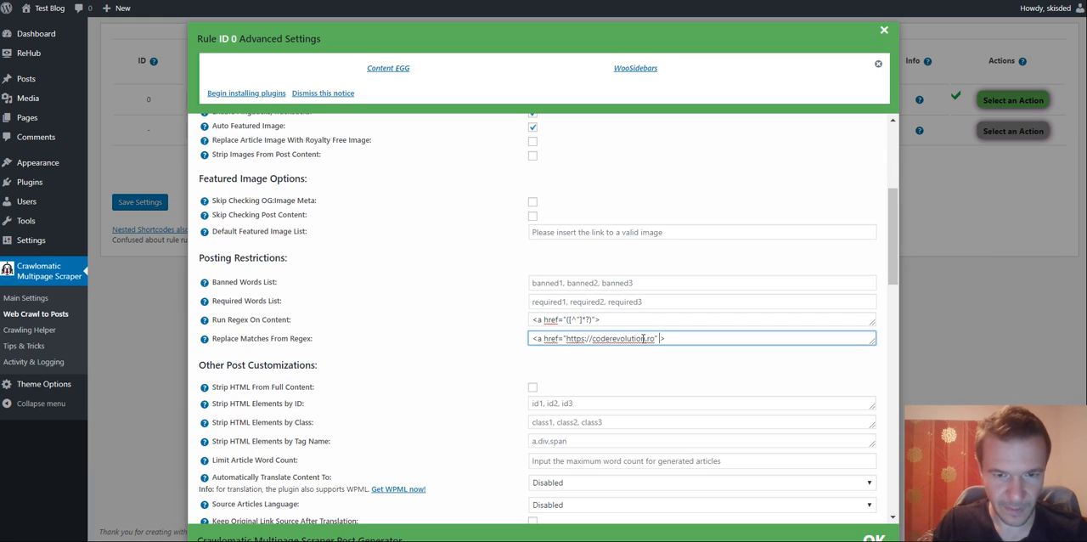
text(target="_blank)
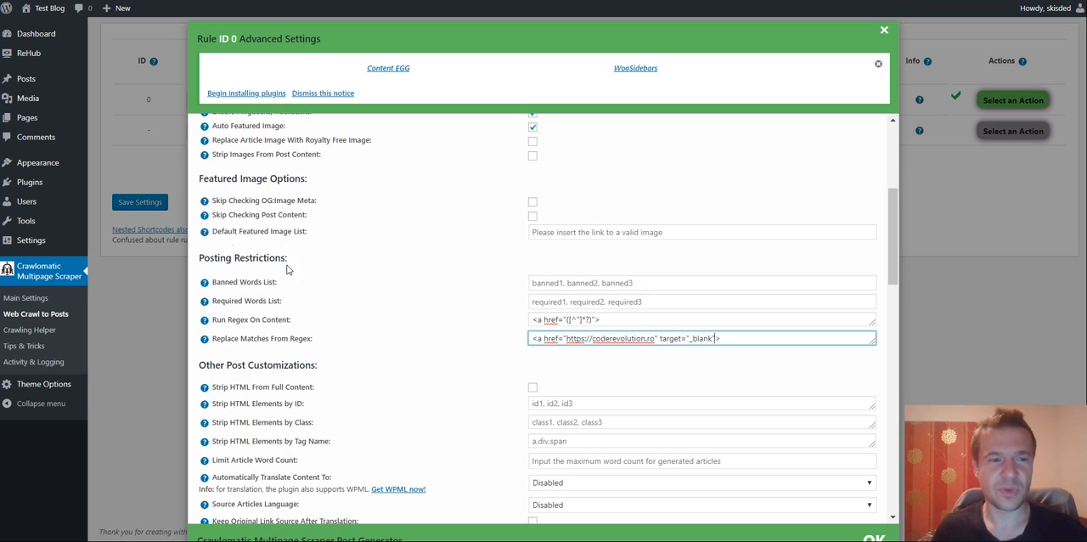
click(144, 205)
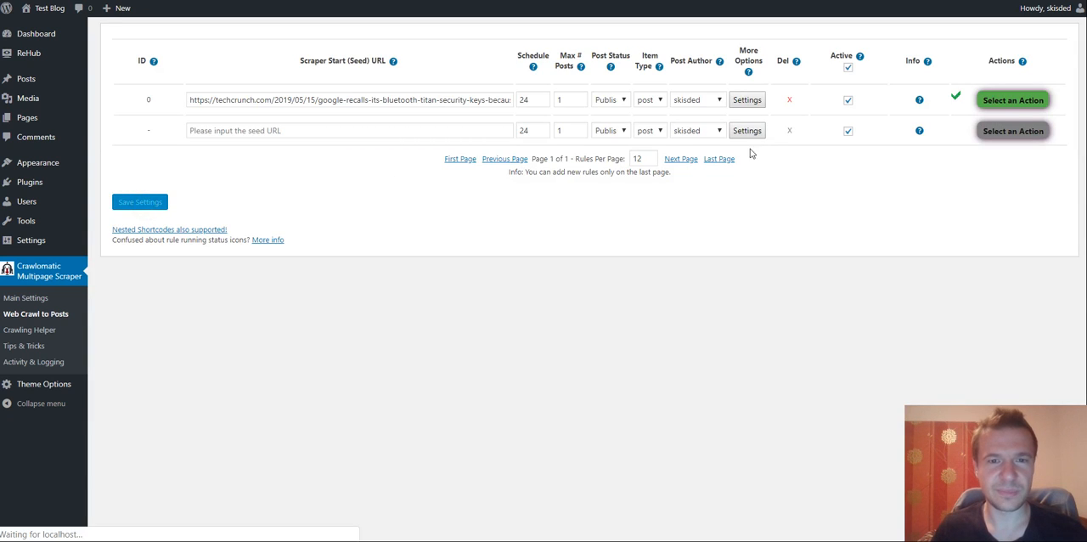
- Delete all posts generated by rule 0 and run the rule again
click(1001, 100)
click(1000, 157)
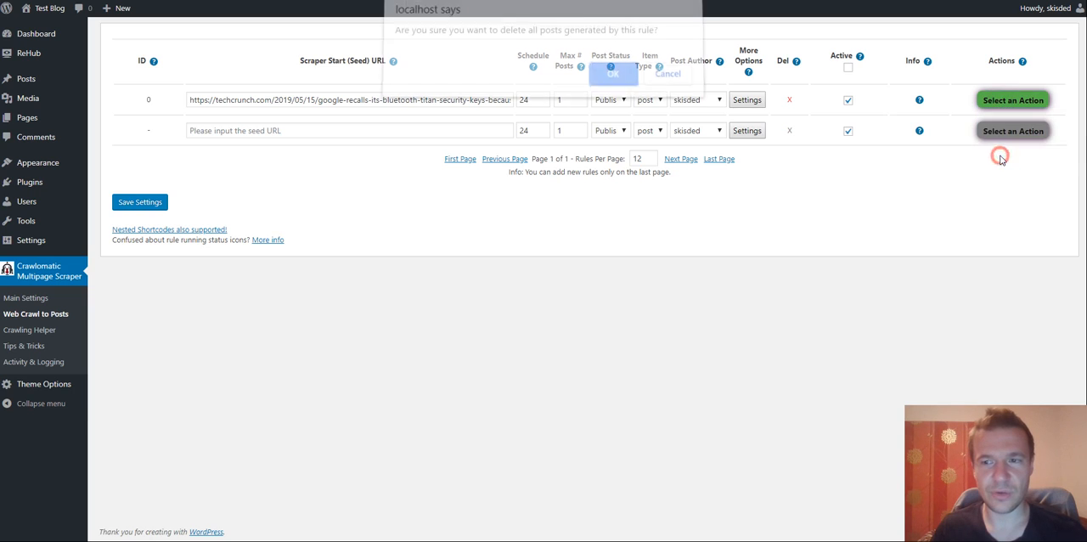
key(Return)
click(995, 97)
click(995, 125)
key(Return)
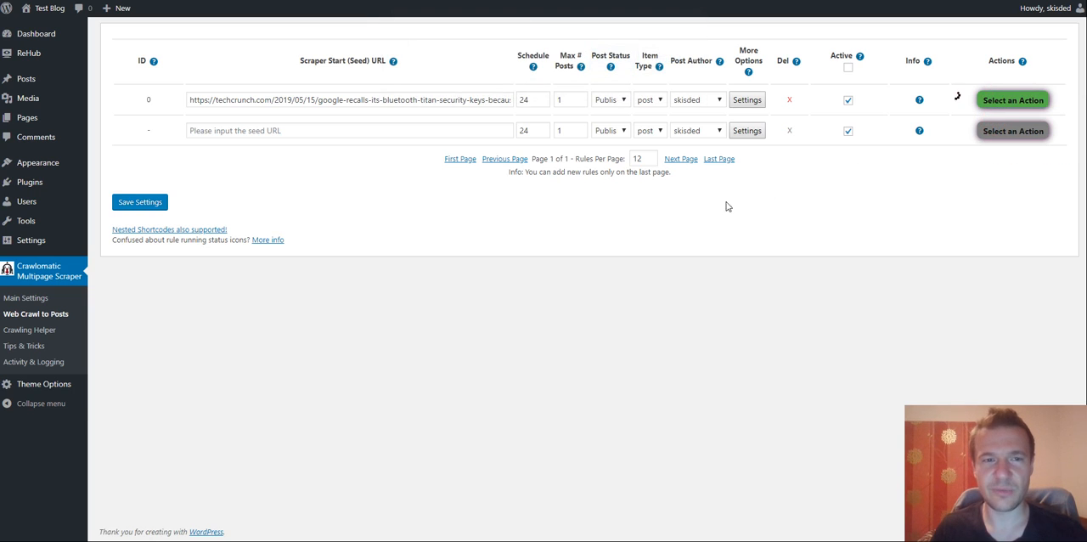
- Reload the imported Titan Security Keys post and test its "disclosed" and "all existing users" links
click(236, 1)
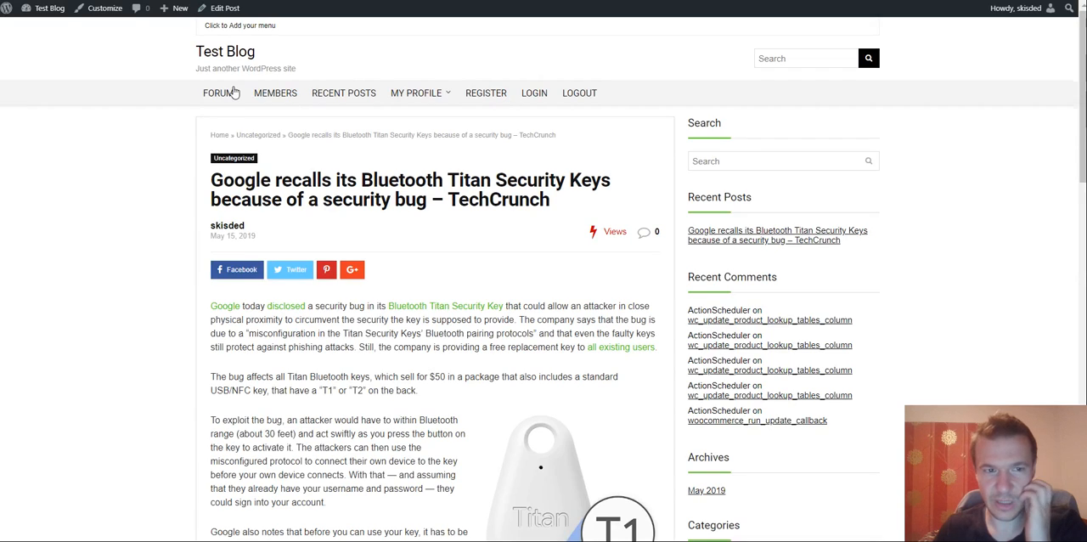
click(48, 1)
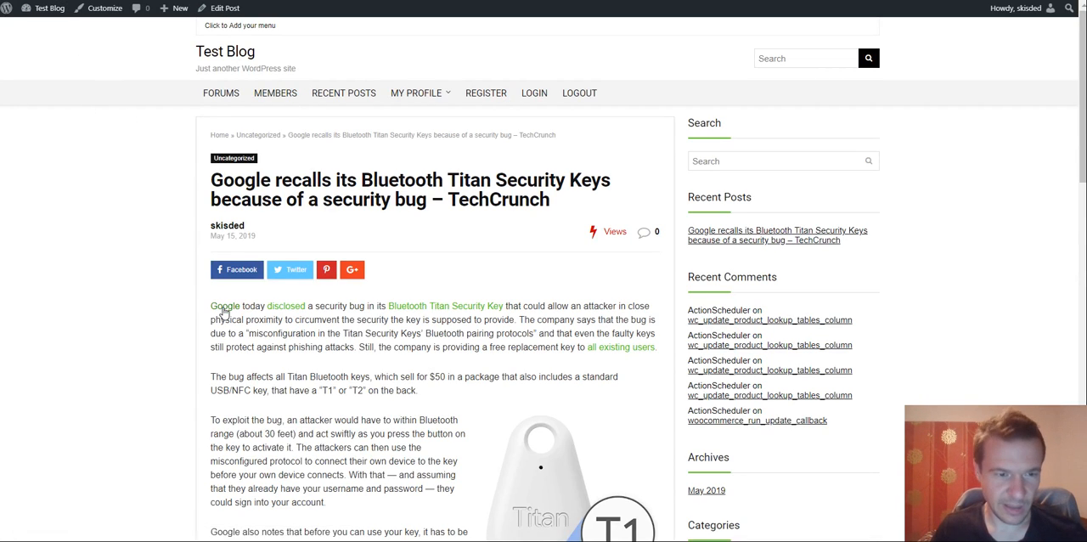
click(289, 308)
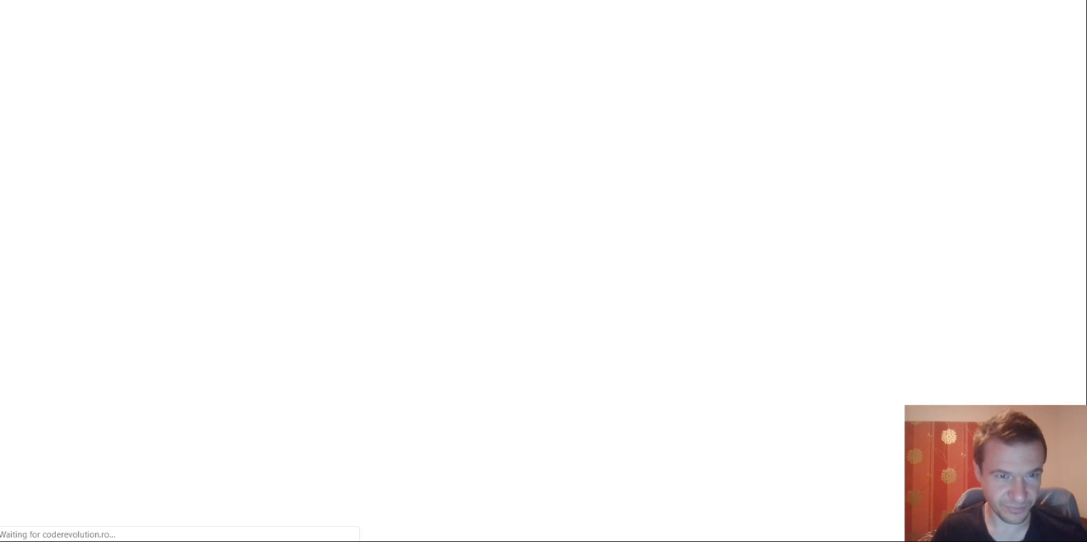
click(214, 1)
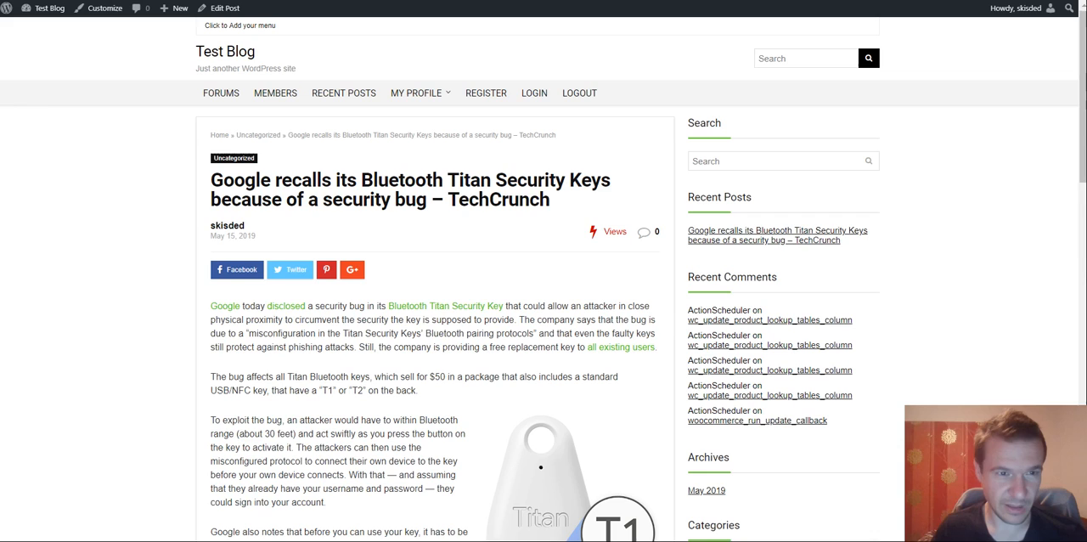
click(617, 349)
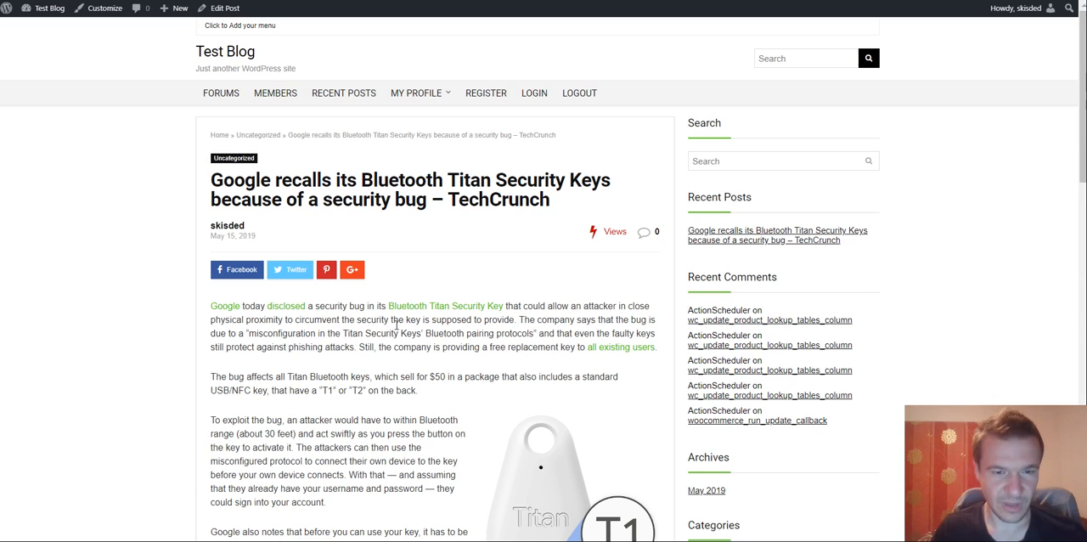
- Follow the "here" link further down the post and look through the page it opens
scroll(397, 330, down, 3)
scroll(397, 329, down, 3)
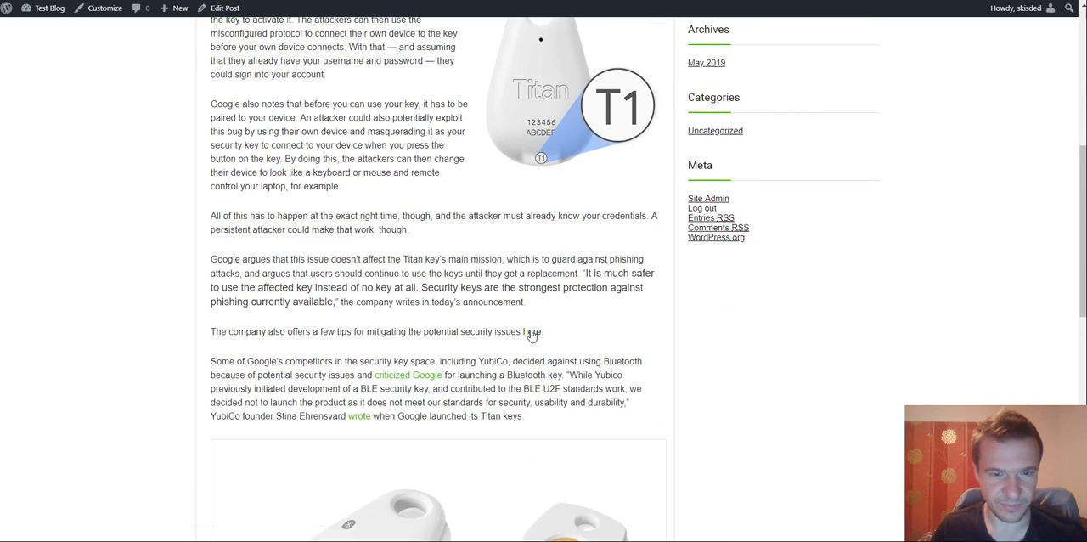
click(532, 333)
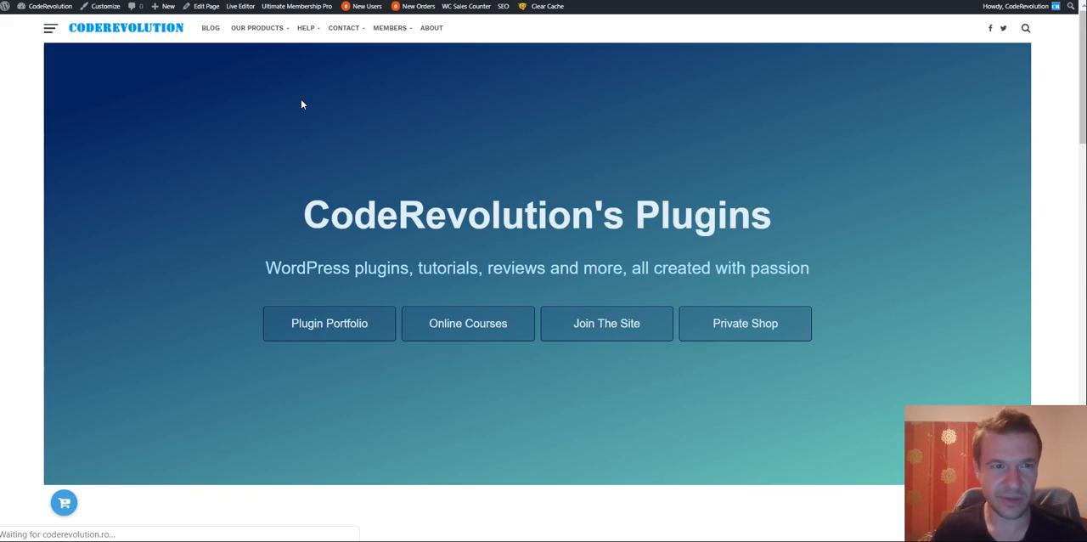
scroll(302, 104, down, 15)
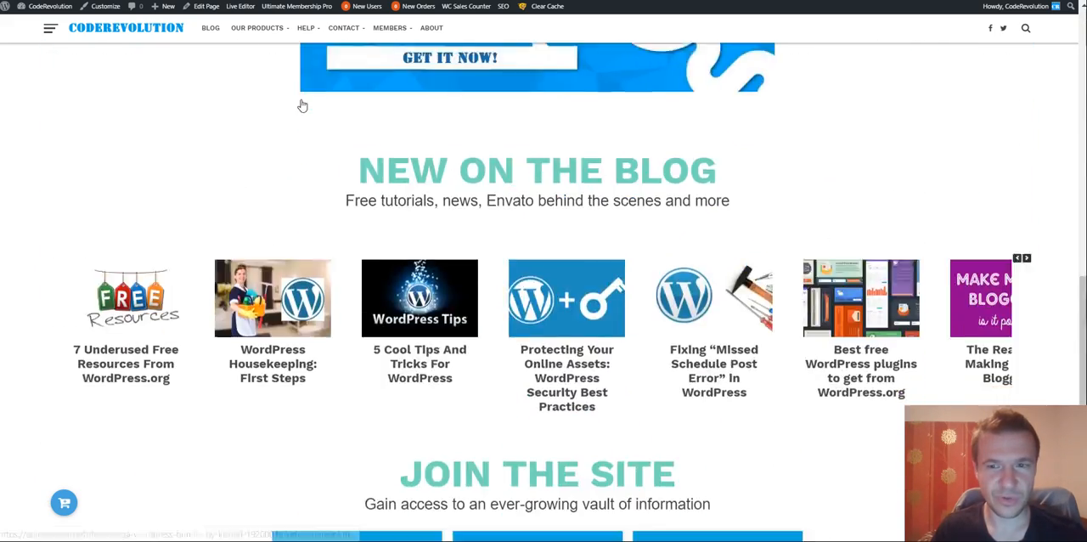
scroll(302, 103, down, 3)
scroll(261, 169, up, 20)
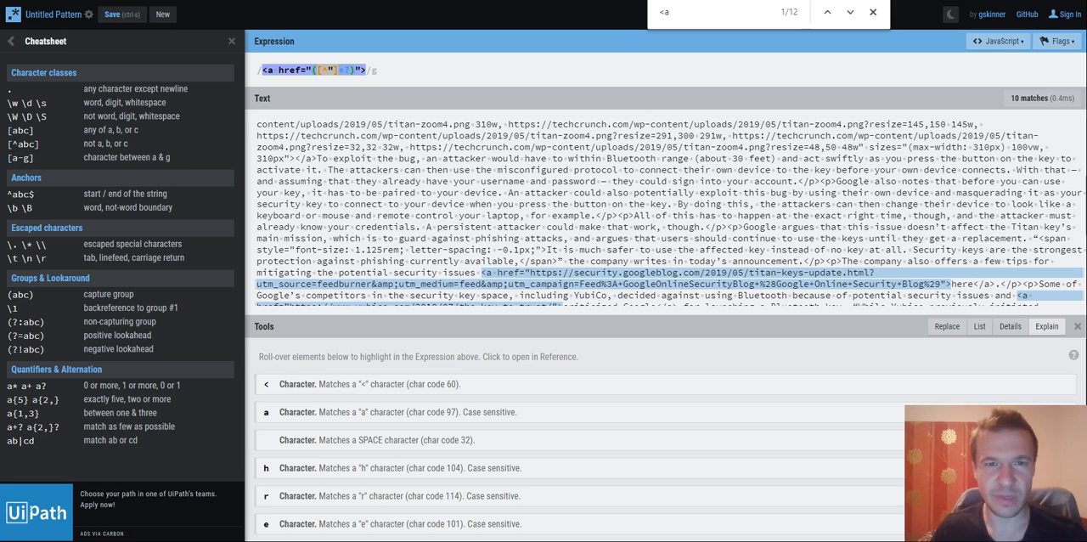
- Review the link tags matched by the expression in the RegExr sample text
scroll(381, 188, up, 5)
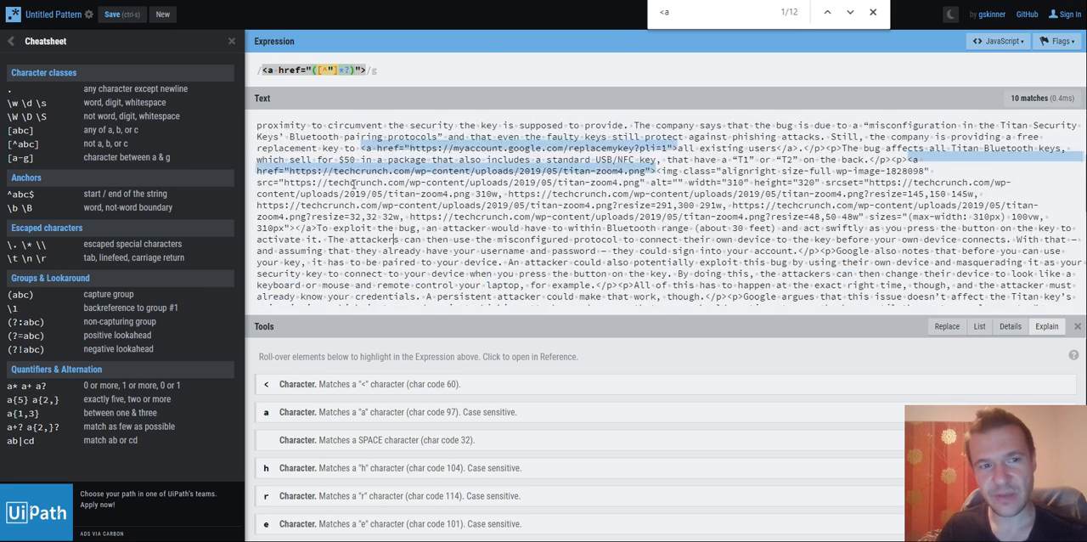